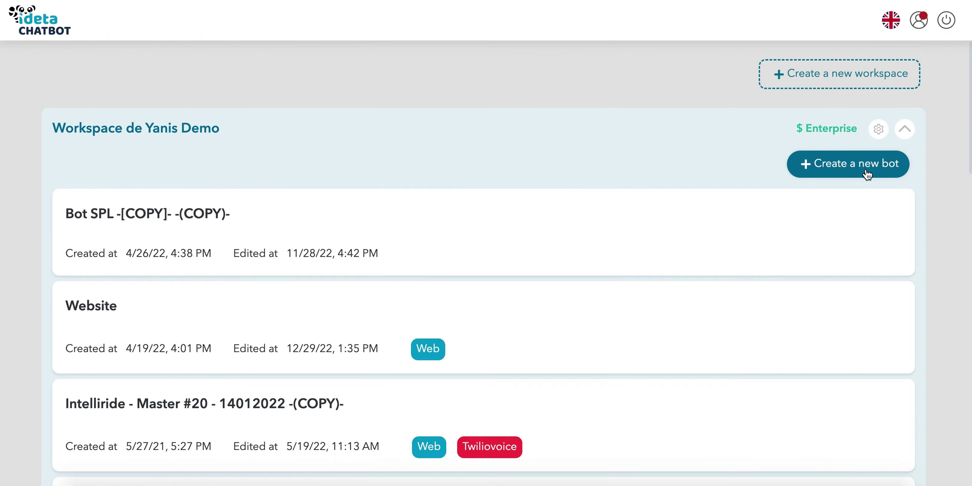
# Create the 'AI demo' bot in the demo workspace for Web / Livechat, using the Empty template
pyautogui.click(867, 174)
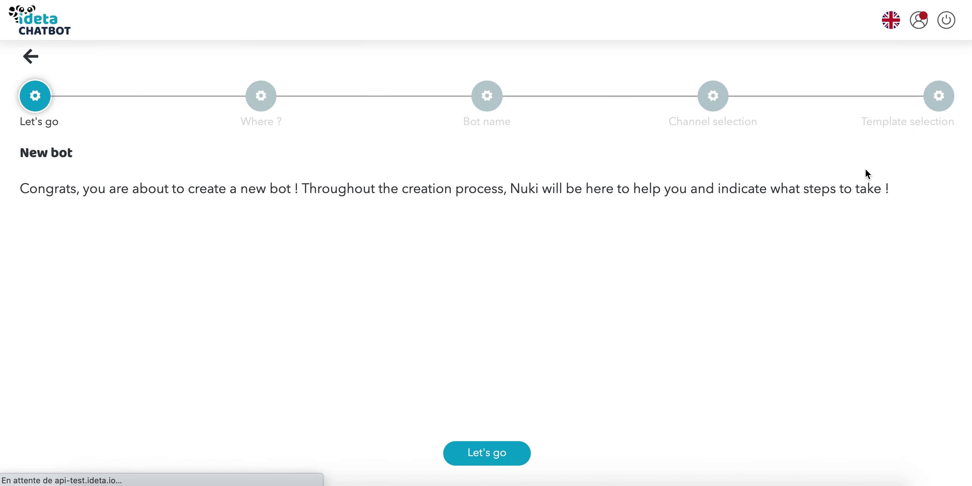
pyautogui.click(482, 458)
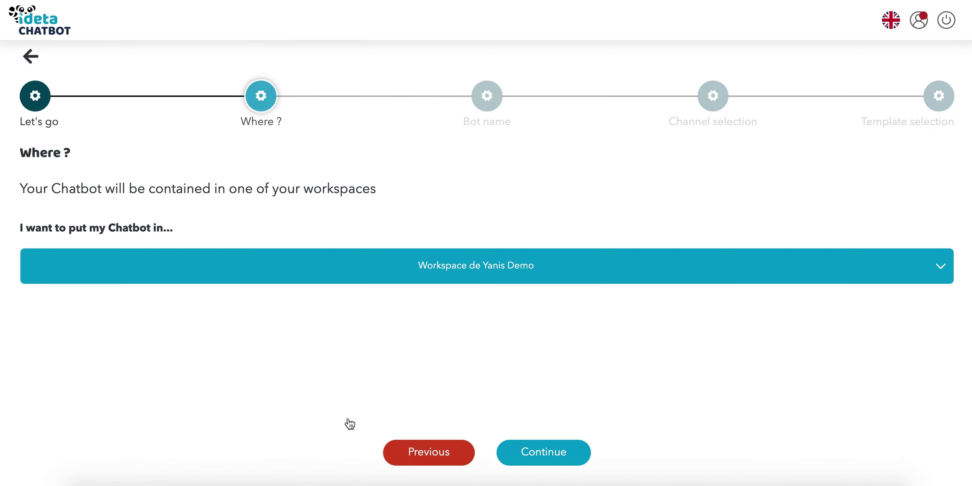
pyautogui.click(542, 460)
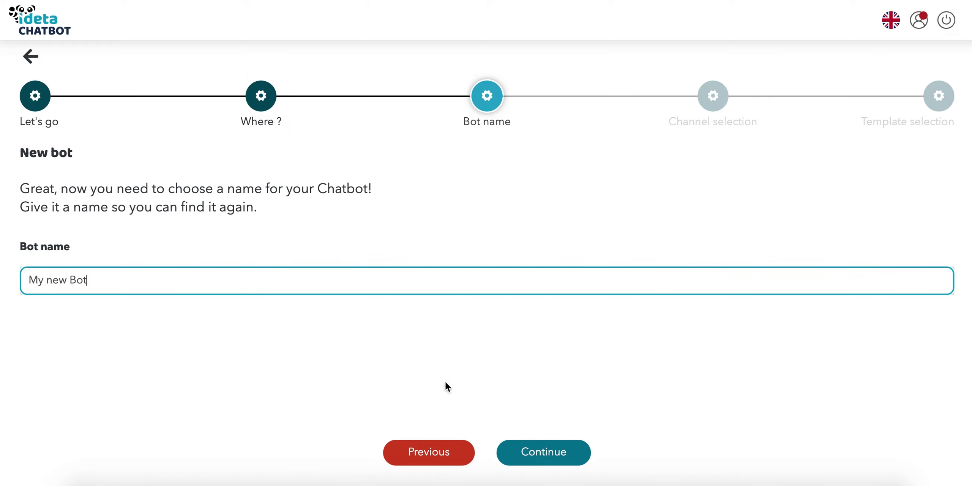
pyautogui.click(145, 273)
pyautogui.hotkey('ctrl', 'a')
pyautogui.press('BackSpace')
pyautogui.write('Ai dem')
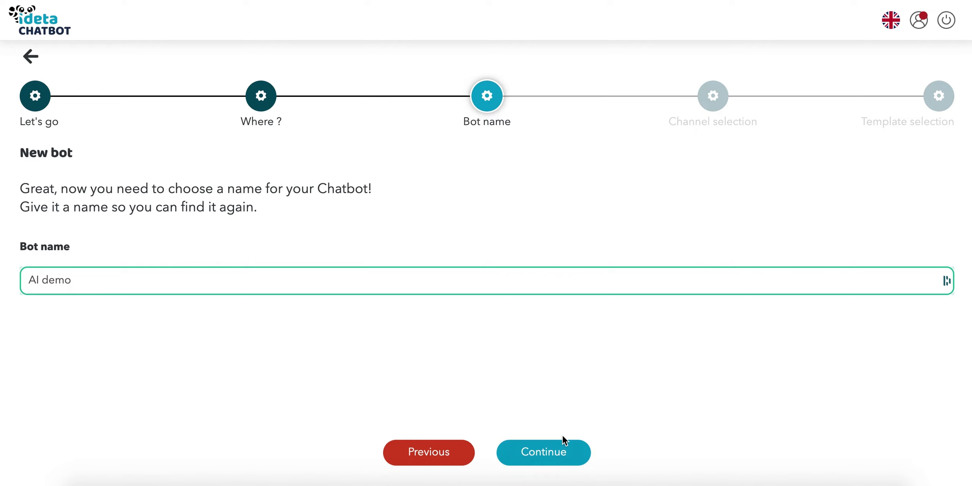
pyautogui.click(543, 455)
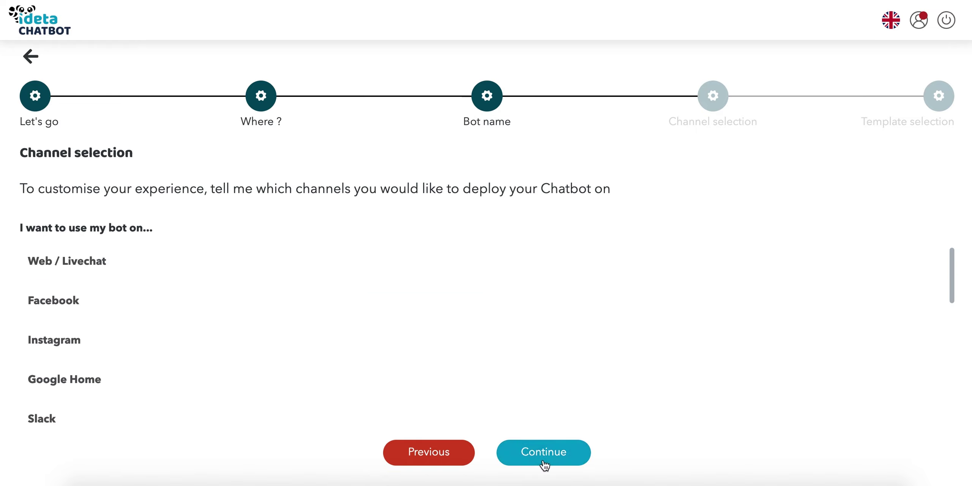
pyautogui.click(105, 272)
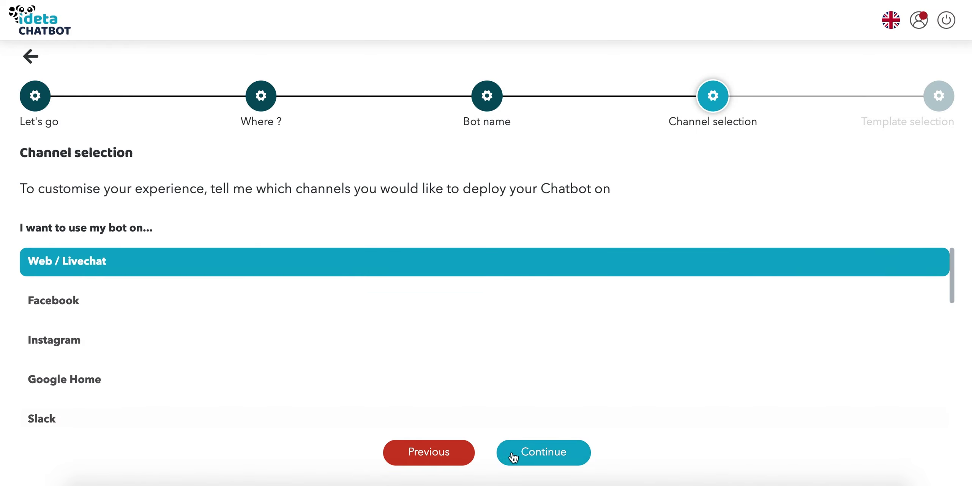
pyautogui.click(543, 456)
pyautogui.click(273, 334)
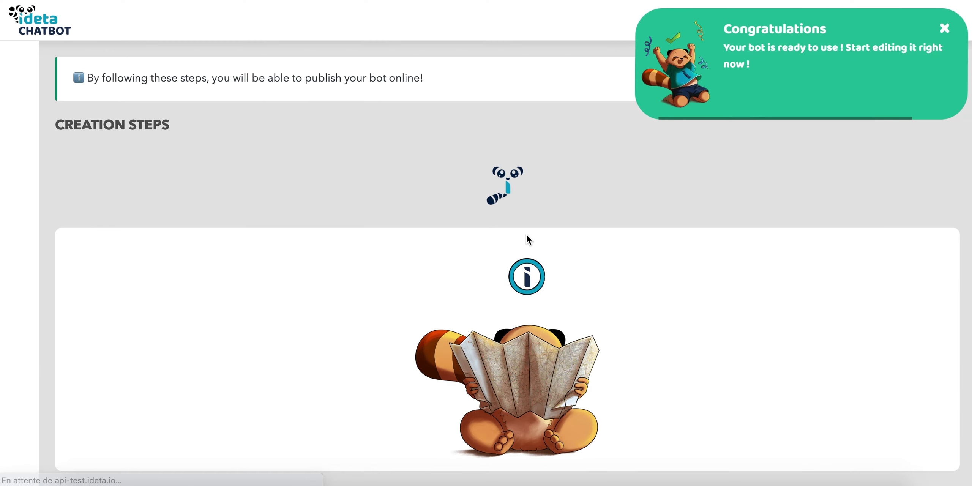
# Go to AI demo's AI section and start activating AI with an Ideta test agent
pyautogui.click(922, 74)
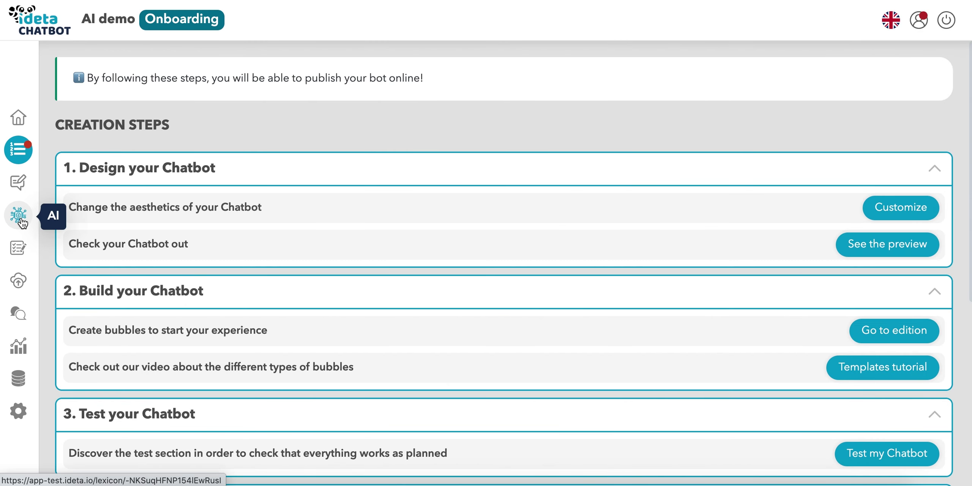
pyautogui.click(19, 216)
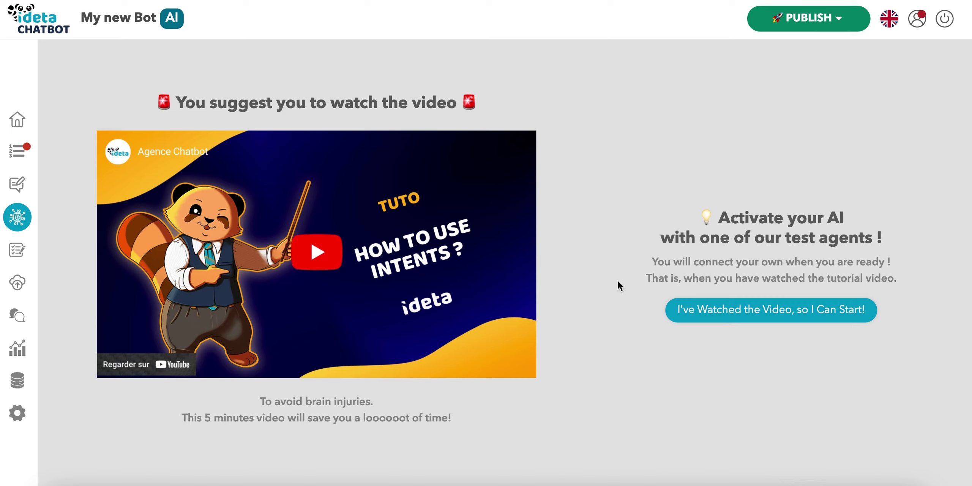
pyautogui.click(720, 310)
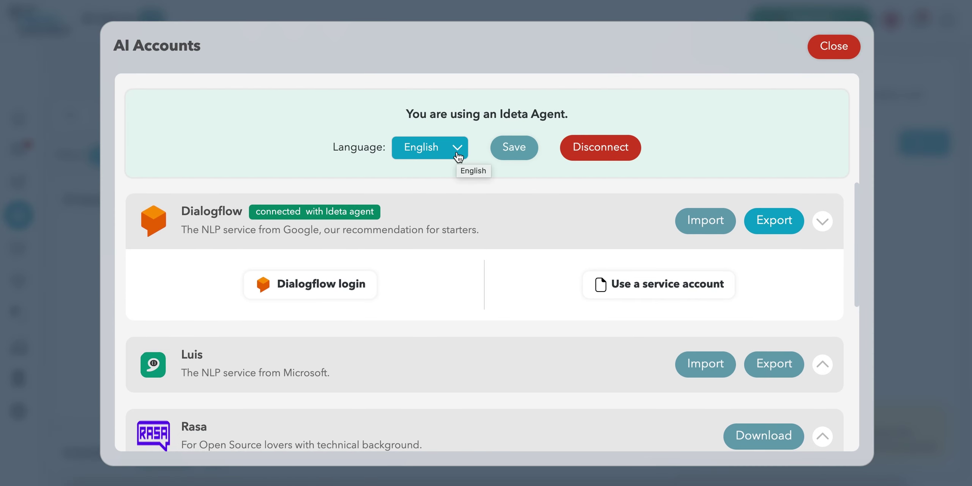
# Review the agent language list, keep English selected, and close the AI accounts settings
pyautogui.click(458, 156)
pyautogui.scroll(-2, 457, 302)
pyautogui.scroll(2, 457, 302)
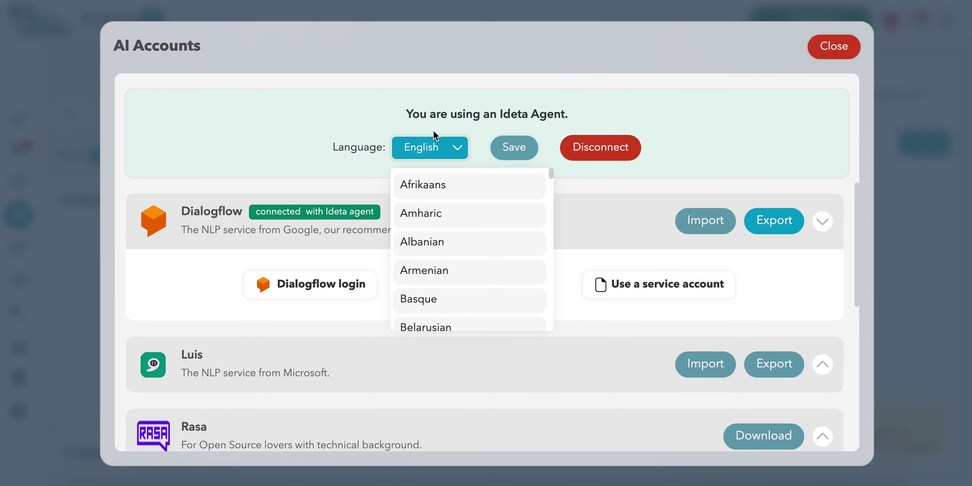
pyautogui.click(337, 186)
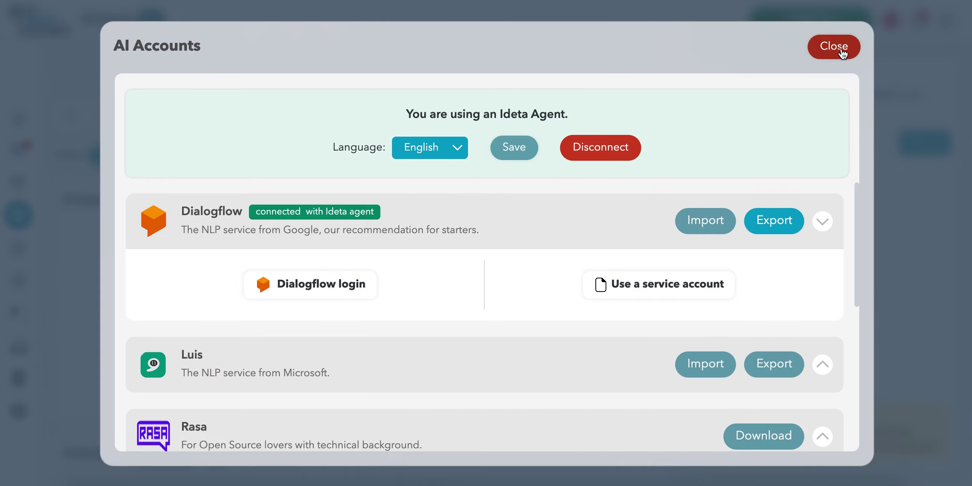
pyautogui.click(827, 47)
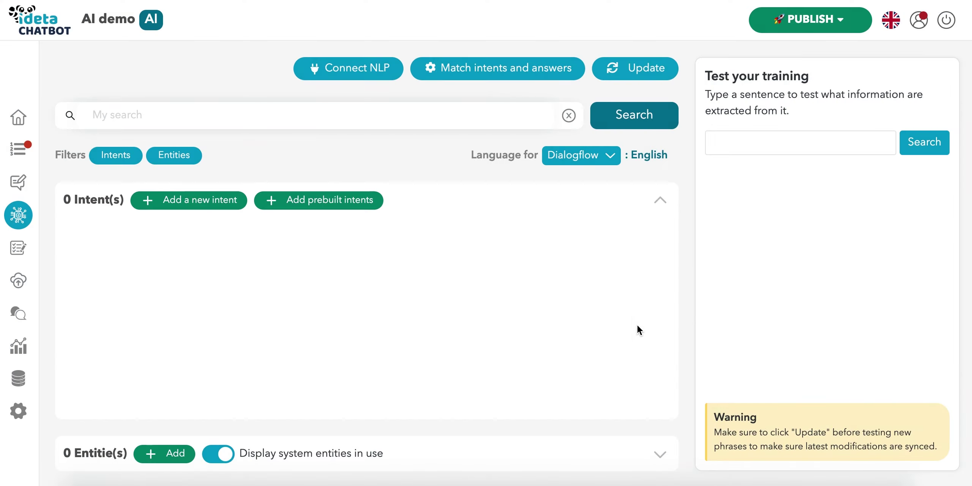
# Import jokes.get from the Jokes prebuilt collection, review its examples, and run Update to sync
pyautogui.click(352, 205)
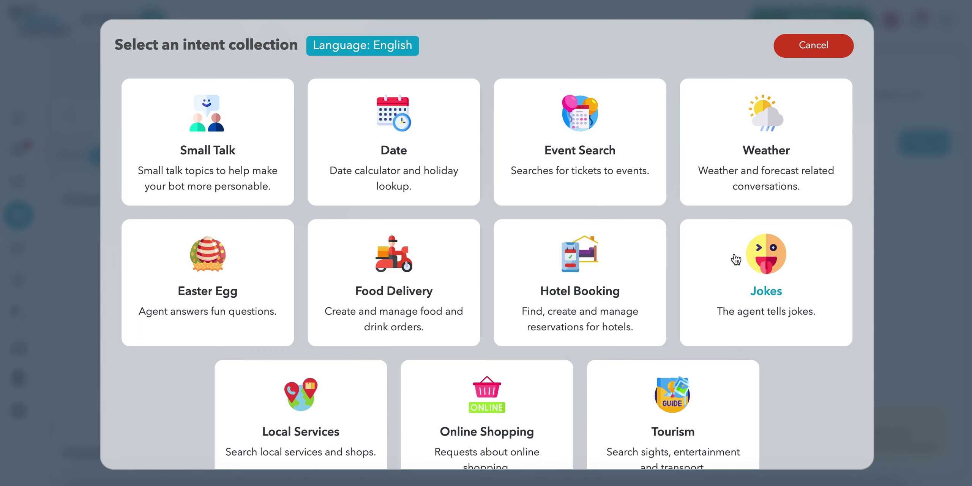
pyautogui.click(735, 259)
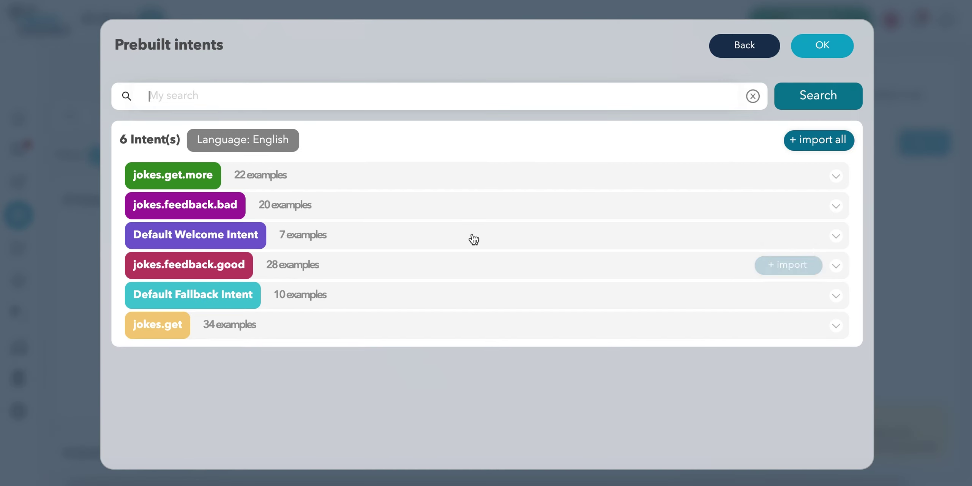
pyautogui.moveTo(602, 331)
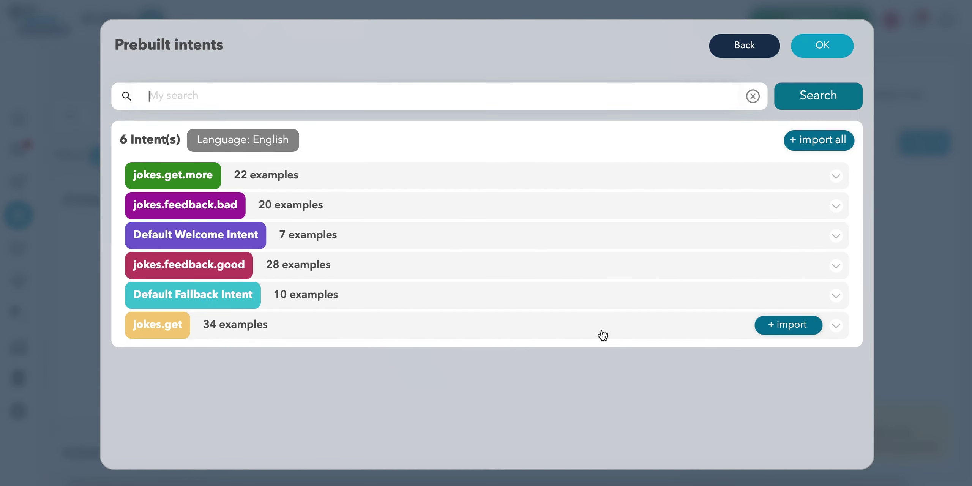
pyautogui.click(793, 330)
pyautogui.click(837, 331)
pyautogui.scroll(-2, 707, 365)
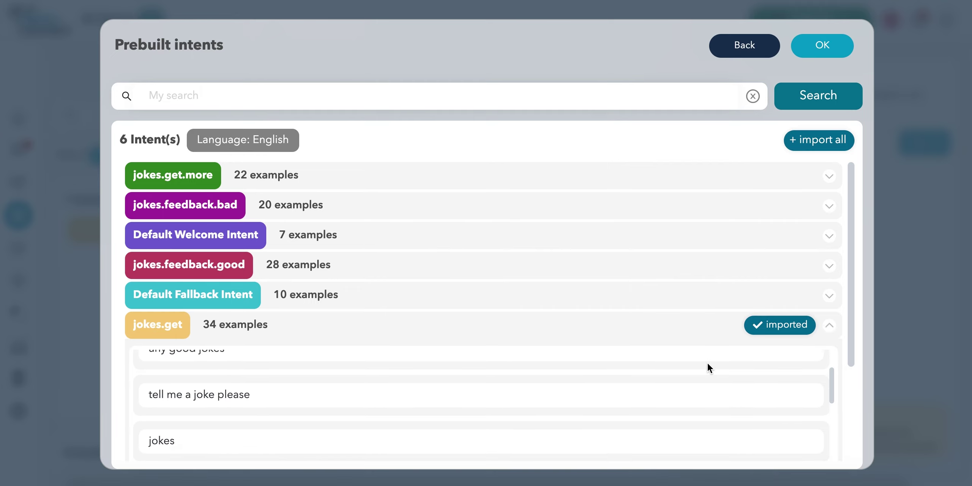
pyautogui.scroll(2, 570, 381)
pyautogui.scroll(-3, 593, 247)
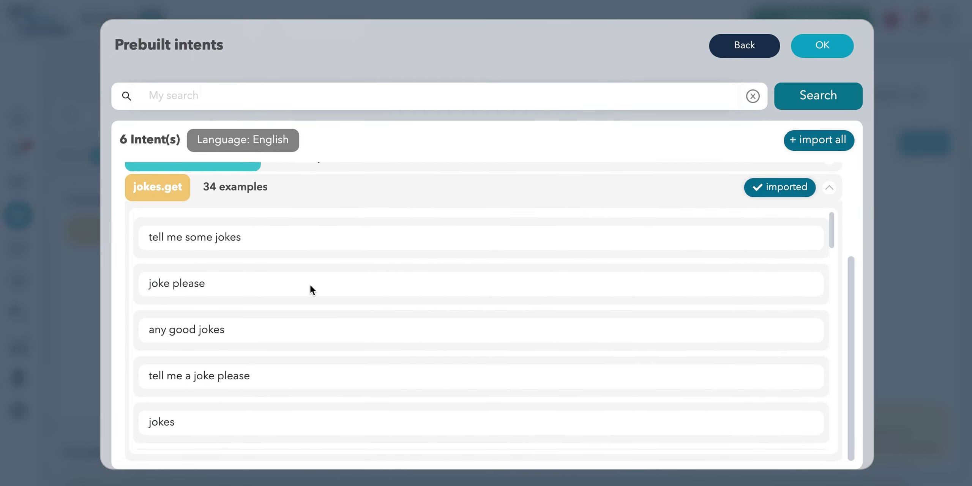
pyautogui.scroll(-1, 230, 366)
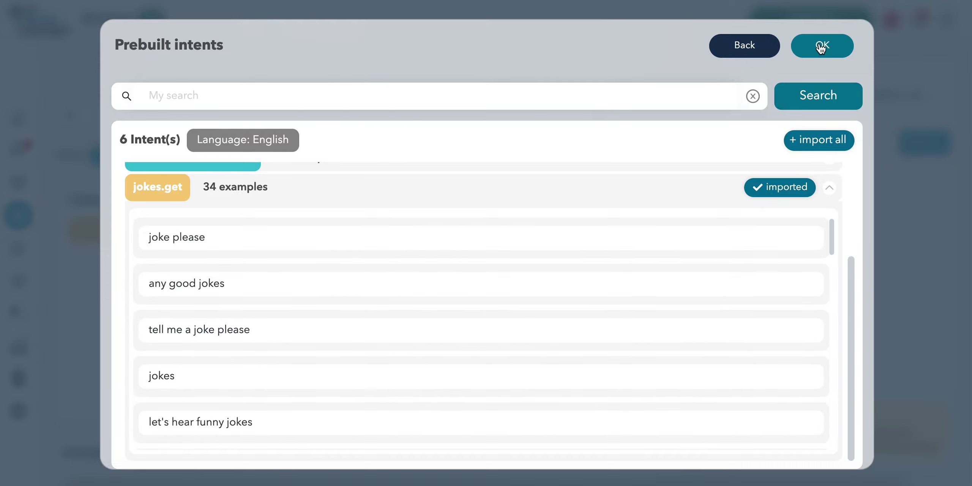
pyautogui.click(821, 47)
pyautogui.click(622, 72)
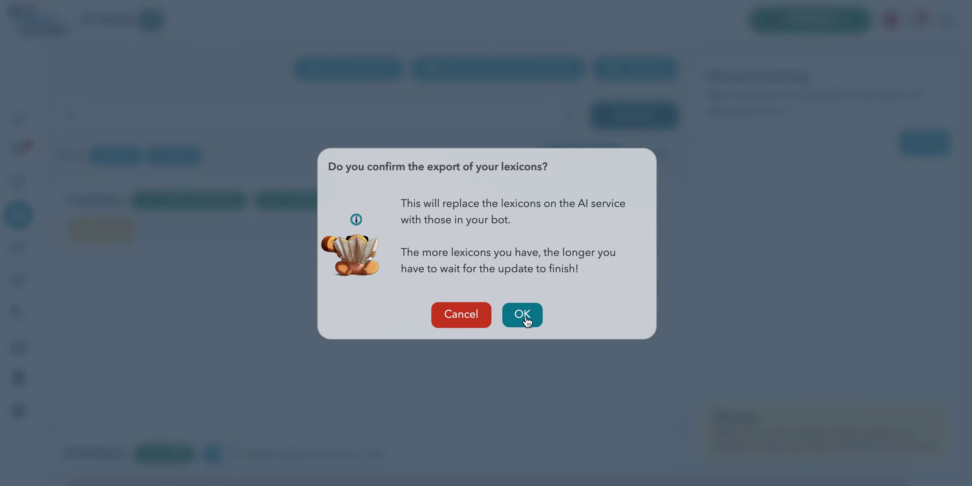
# Confirm the lexicon export, then test 'tell me a joke' and see it match jokes.get
pyautogui.click(523, 314)
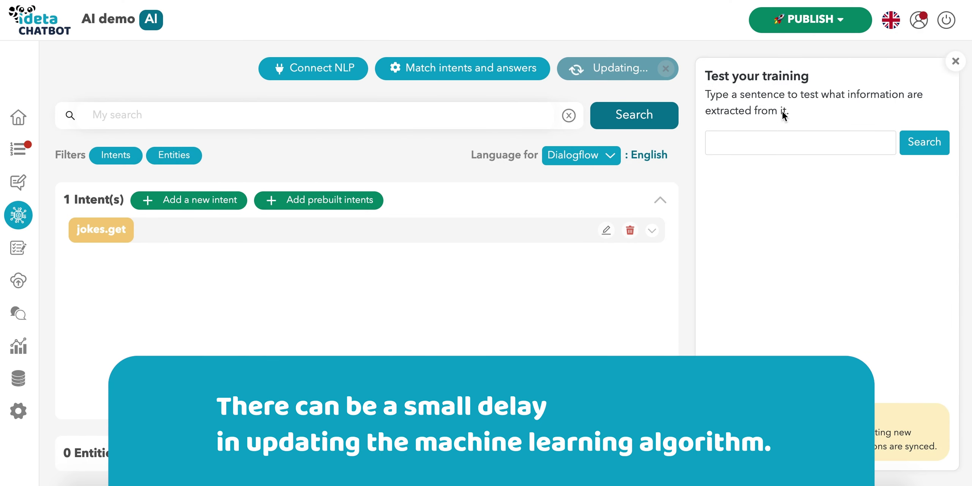
pyautogui.click(803, 136)
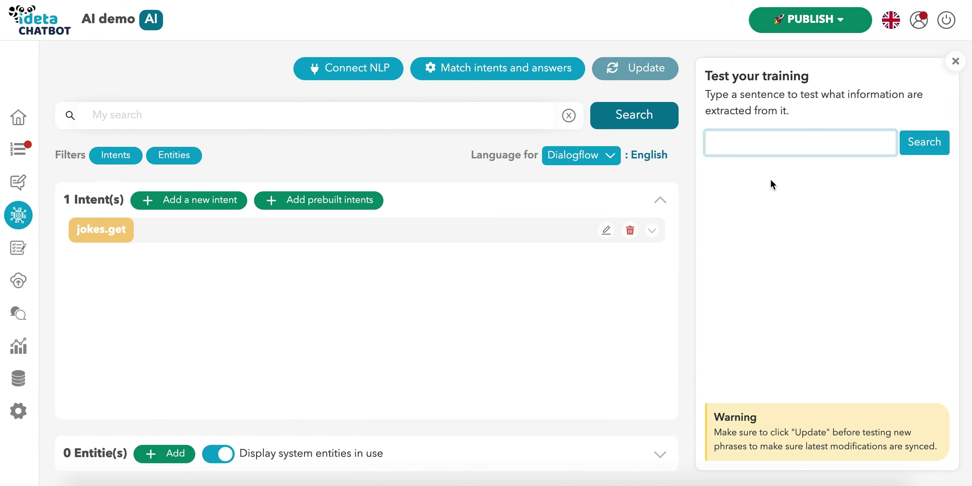
pyautogui.write('tell me a joke')
pyautogui.press('Return')
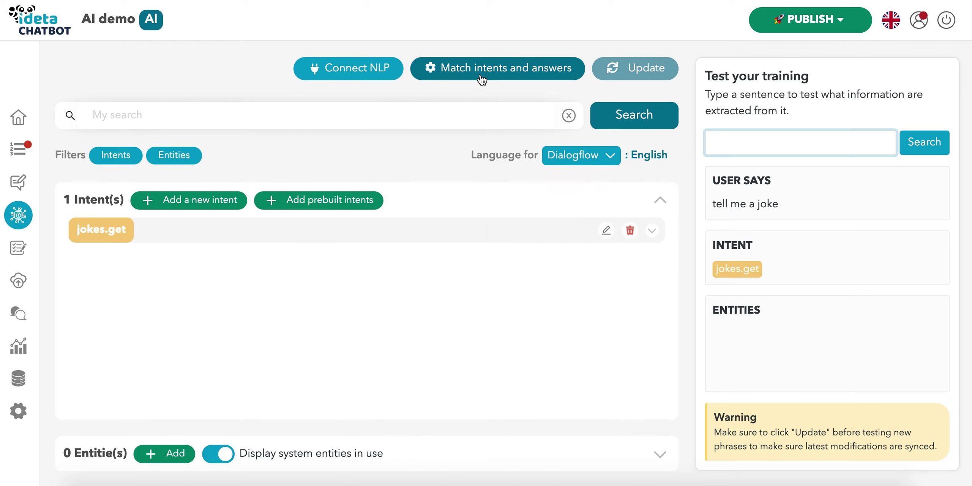
# Enable NLP intent detection and map jokes.get to a new Text bubble called 'Joke'
pyautogui.click(521, 66)
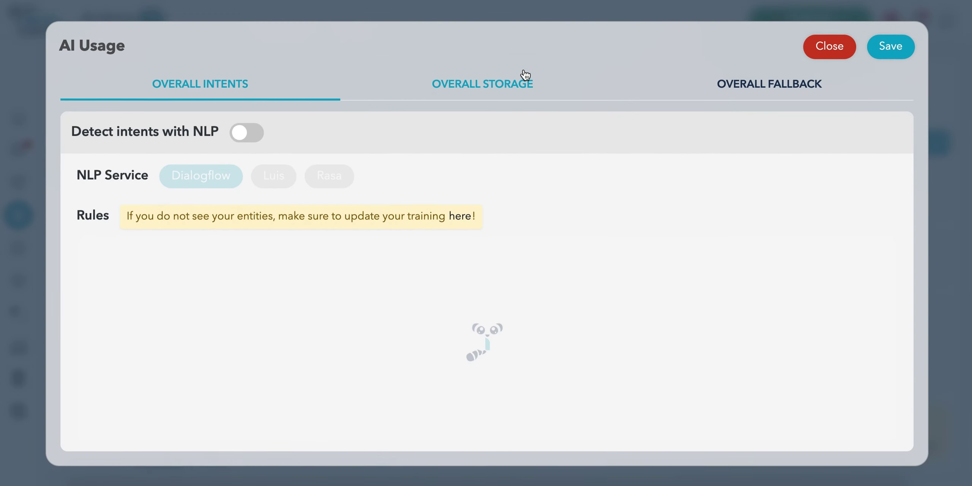
pyautogui.click(241, 142)
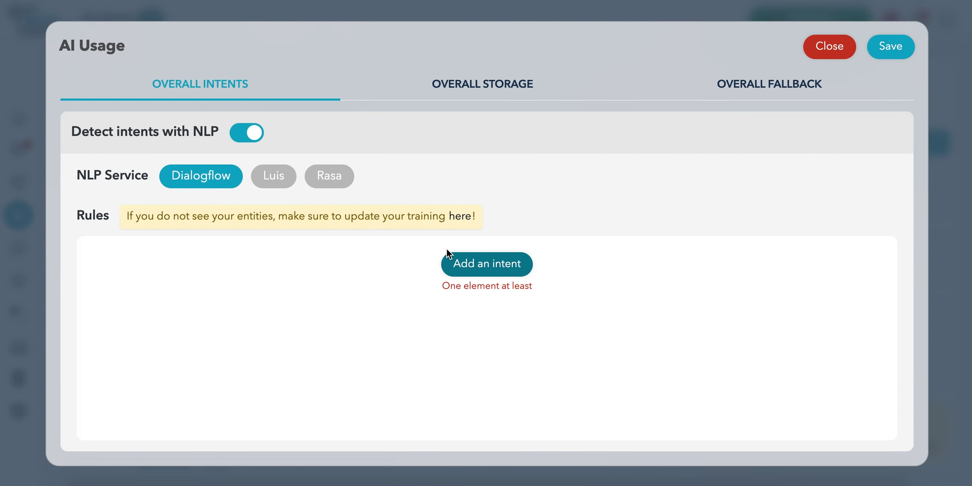
pyautogui.click(488, 272)
pyautogui.click(254, 278)
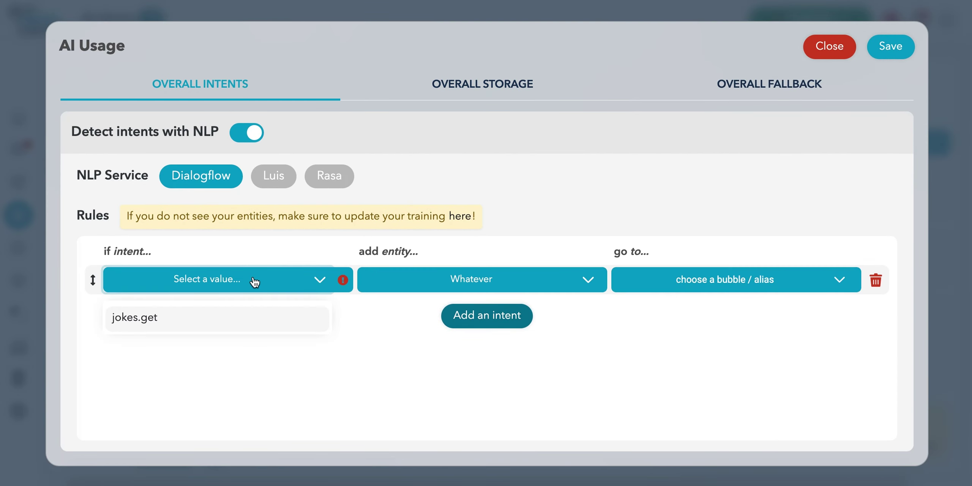
pyautogui.click(180, 316)
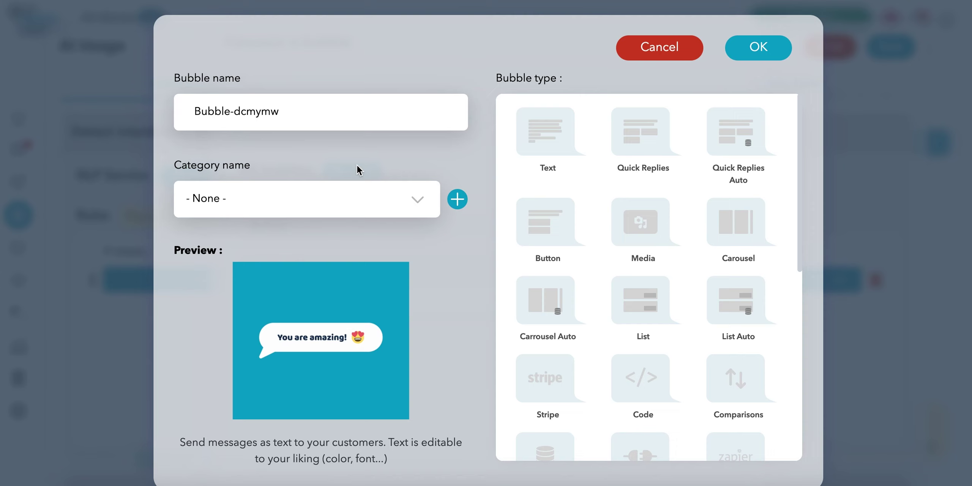
pyautogui.write('Joke')
pyautogui.click(556, 159)
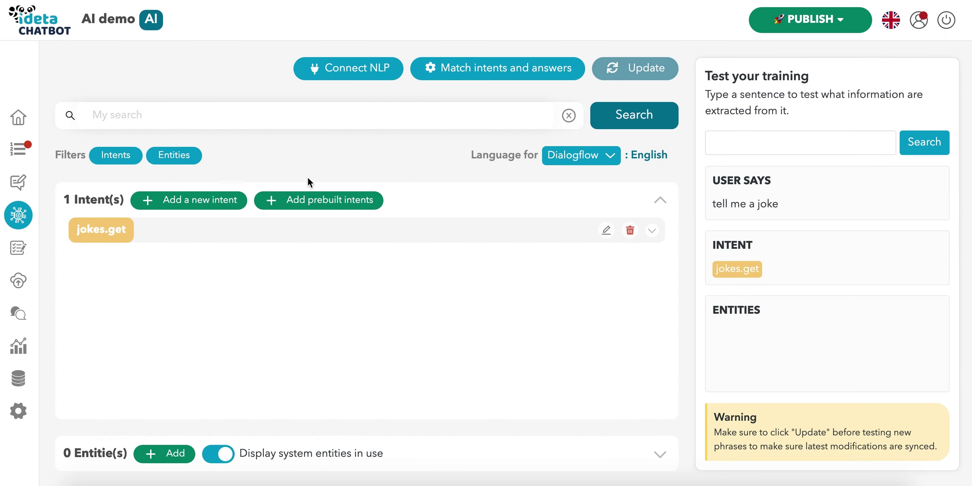
pyautogui.click(15, 187)
# Replace the Joke bubble's placeholder text with the Switzerland flag joke ending 'a big plus'
pyautogui.click(106, 287)
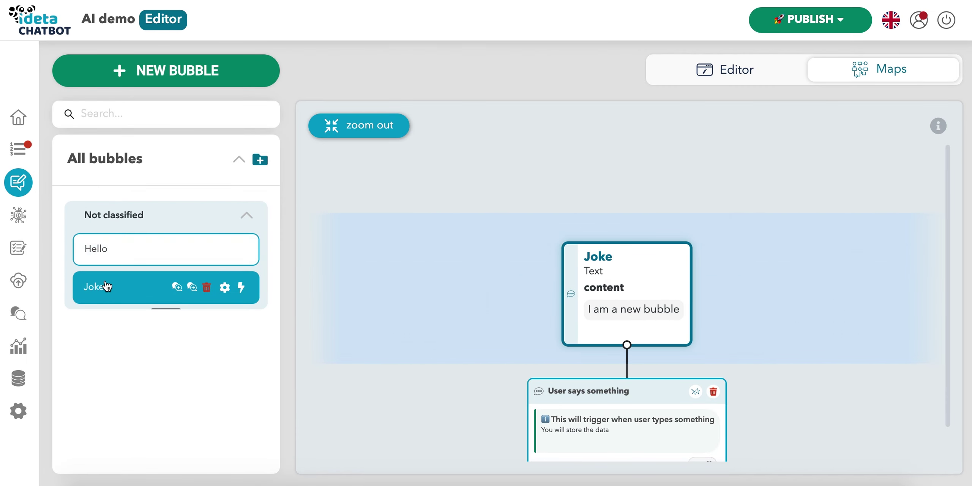
pyautogui.click(612, 272)
pyautogui.click(444, 165)
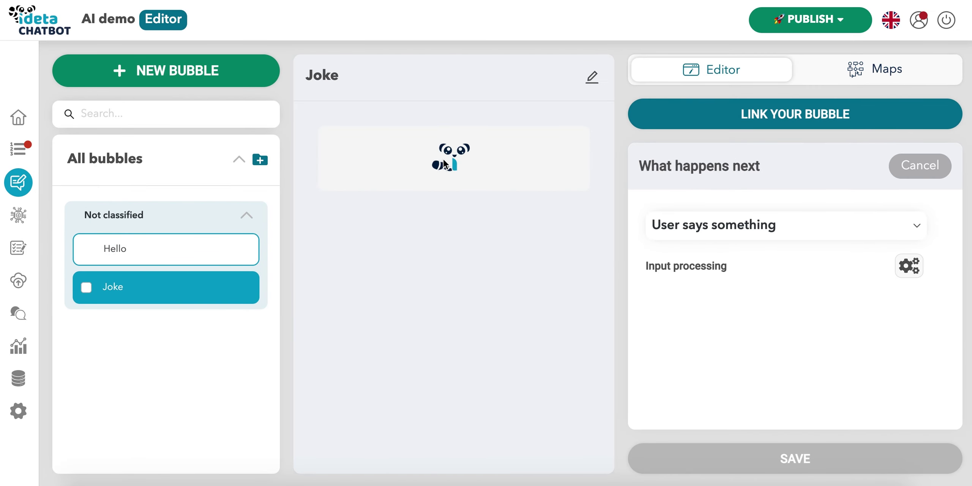
pyautogui.tripleClick(419, 149)
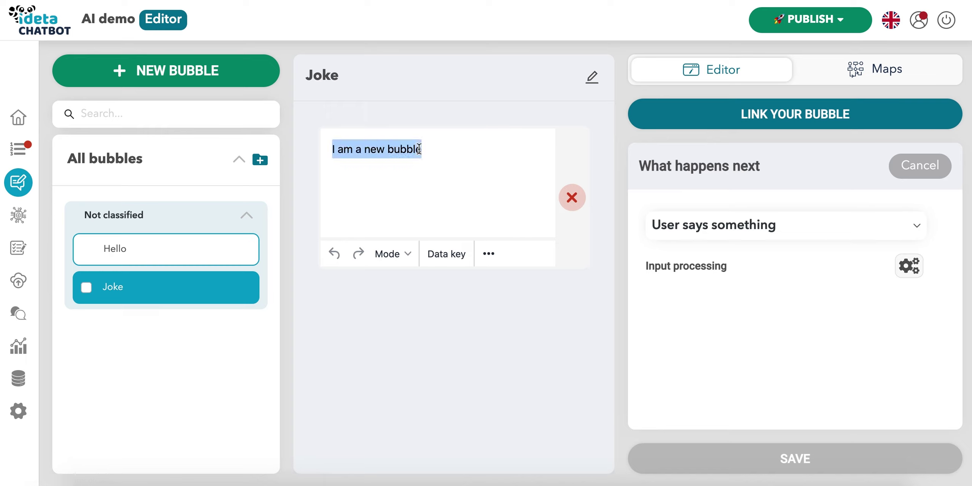
pyautogui.write('here is a')
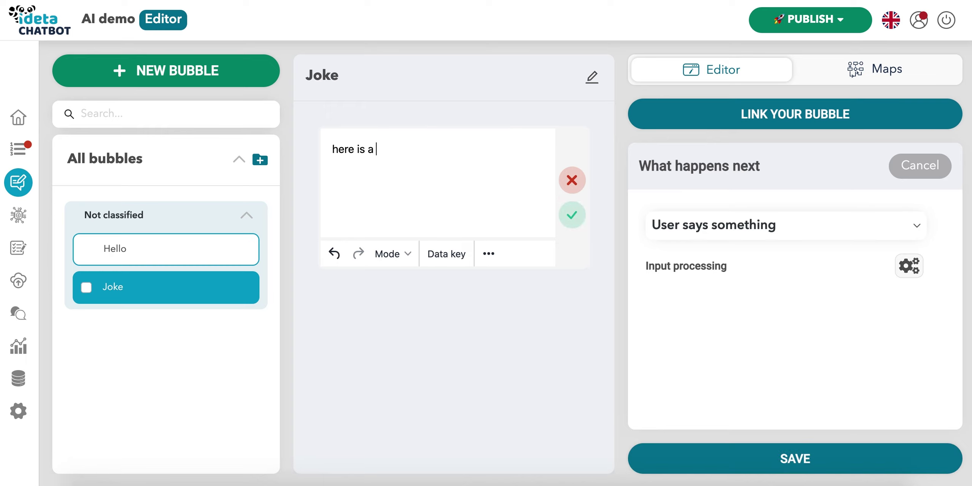
pyautogui.write(' joke :')
pyautogui.hotkey('ctrl', 'a')
pyautogui.write('Here is a joke :  Question : What’s the best thing about Switzerland? Answer : I don’t know, but the flag is a big plus.')
pyautogui.click(572, 291)
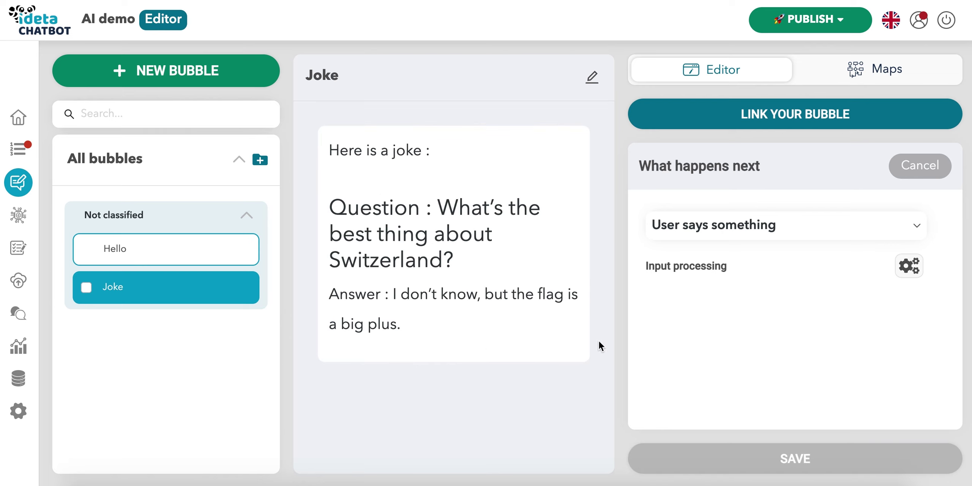
pyautogui.click(763, 235)
# Make Joke continue to a new Media bubble named 'Swiss flag' and save the link
pyautogui.click(750, 284)
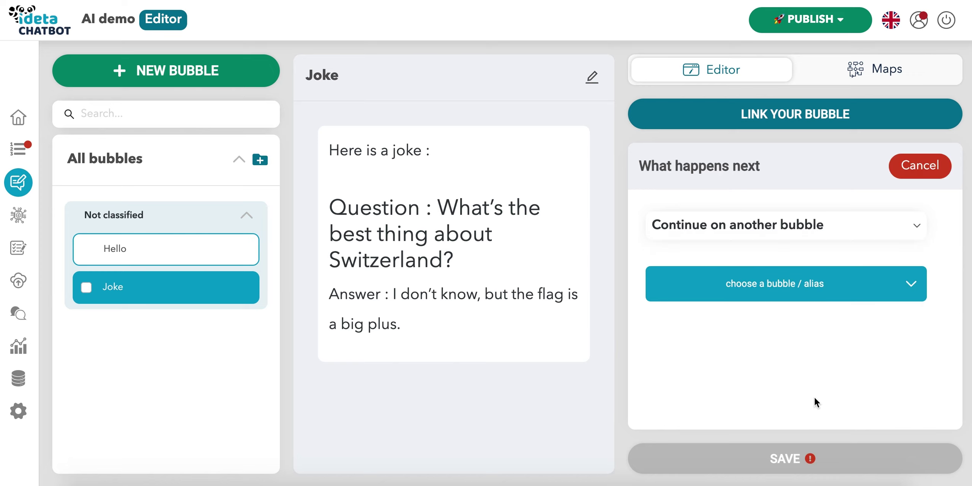
pyautogui.click(812, 288)
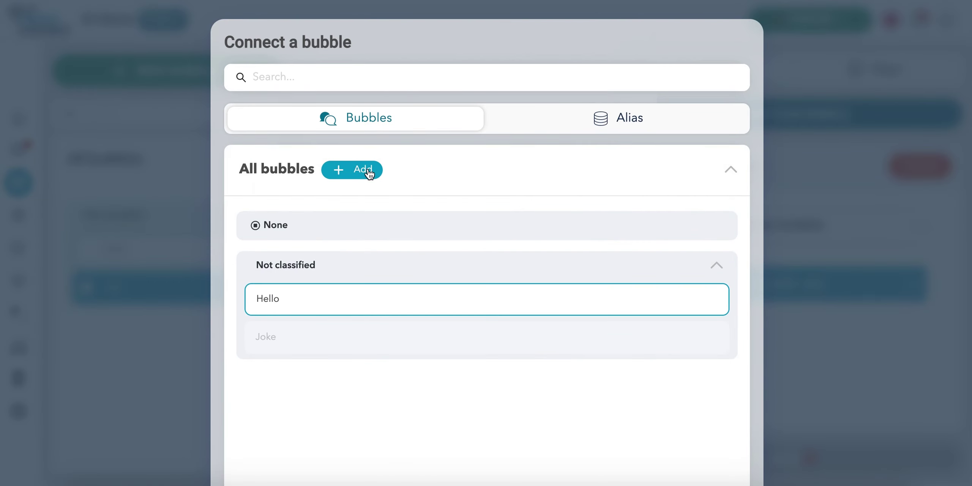
pyautogui.click(369, 173)
pyautogui.click(631, 231)
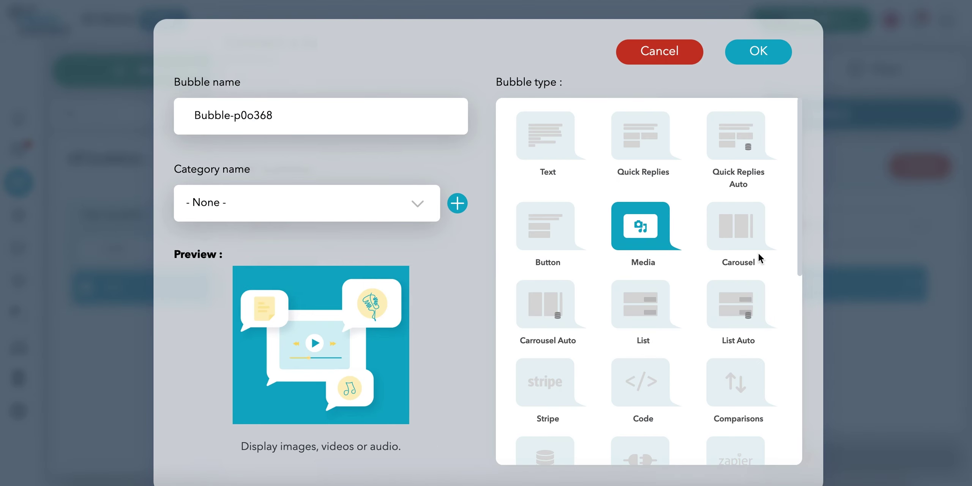
pyautogui.doubleClick(339, 120)
pyautogui.tripleClick(339, 120)
pyautogui.write('Swiss flag')
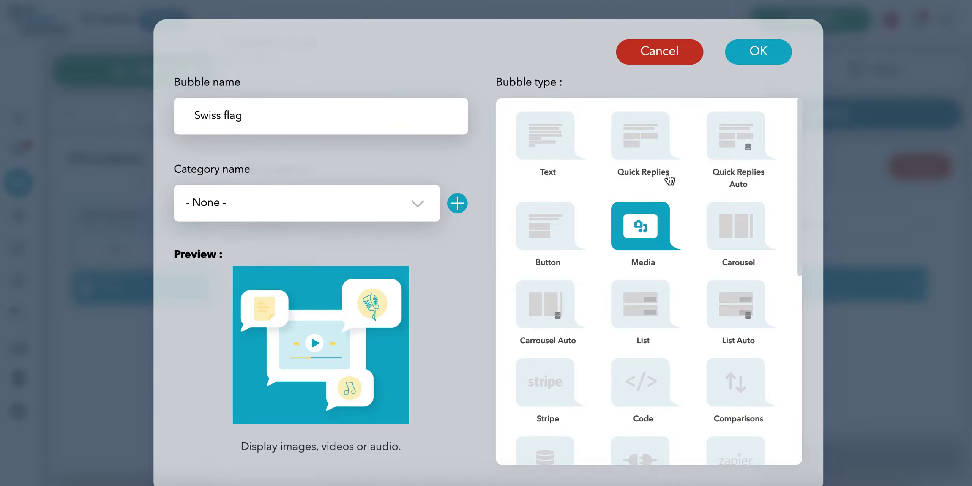
pyautogui.click(753, 55)
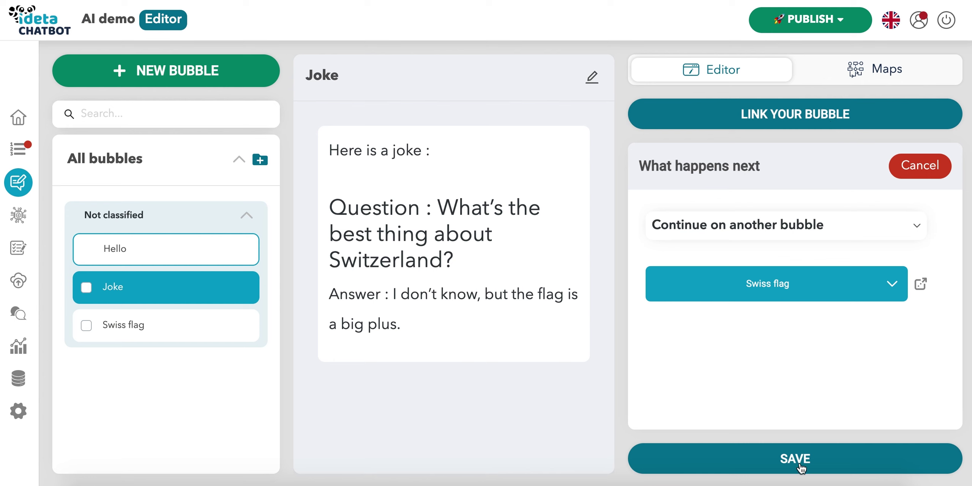
pyautogui.click(800, 469)
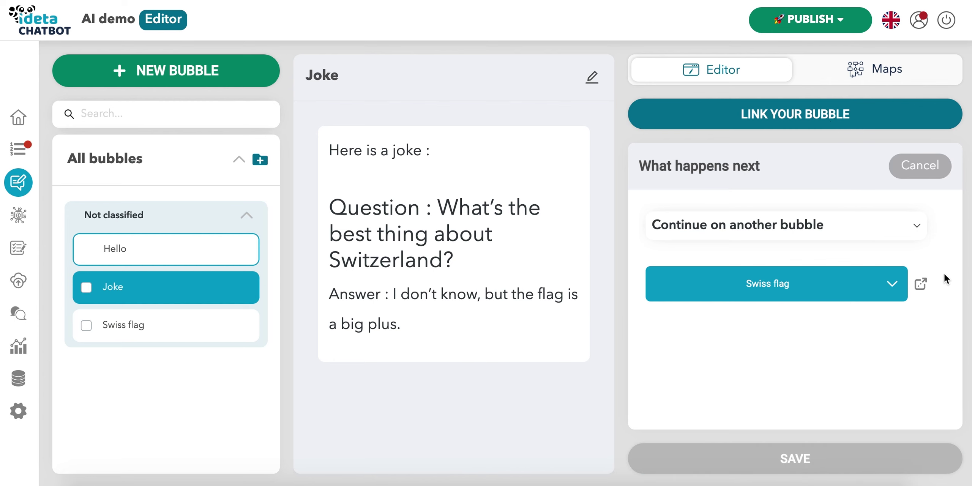
# Replace the Swiss flag bubble's image URL with a Swiss flag image address and save
pyautogui.click(922, 284)
pyautogui.scroll(-3, 683, 286)
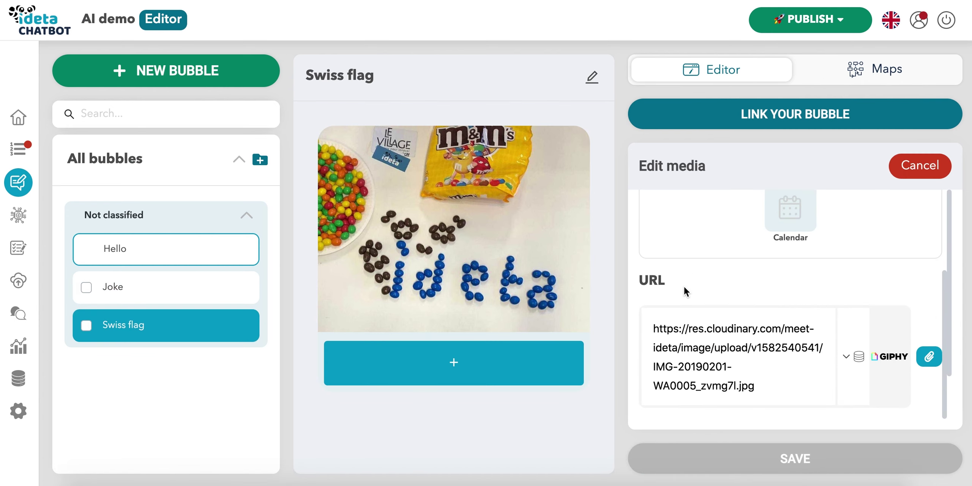
pyautogui.click(721, 351)
pyautogui.hotkey('ctrl', 'a')
pyautogui.press('BackSpace')
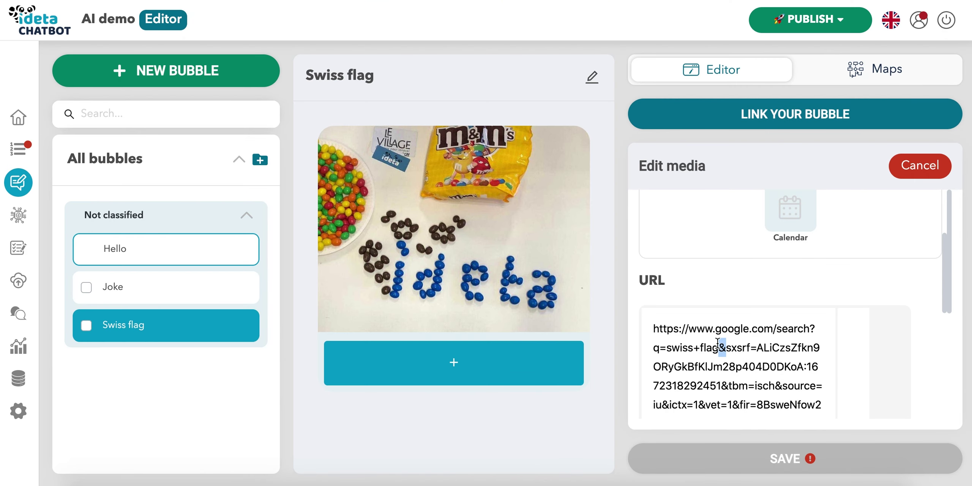
pyautogui.tripleClick(722, 345)
pyautogui.hotkey('ctrl', 'v')
pyautogui.click(856, 456)
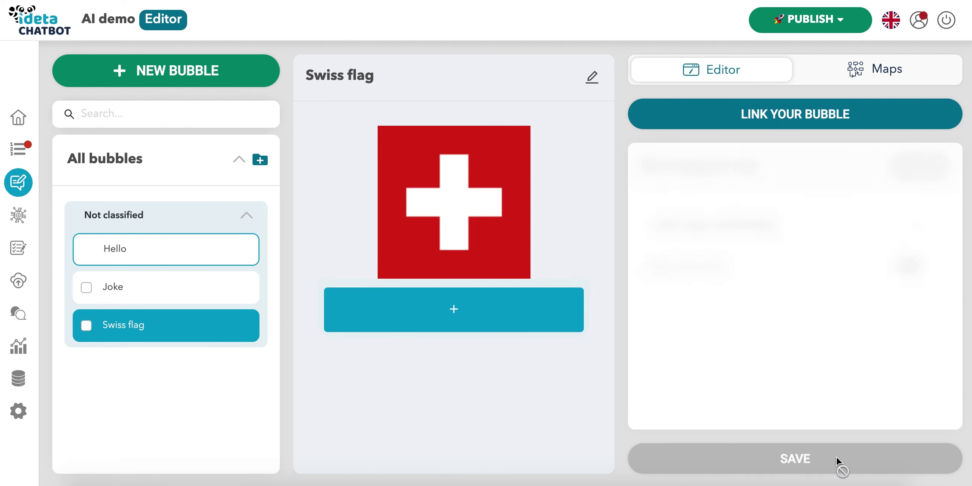
# Send 'tell me a joke' in the bot's test chat to check the joke reply
pyautogui.click(167, 252)
pyautogui.click(34, 252)
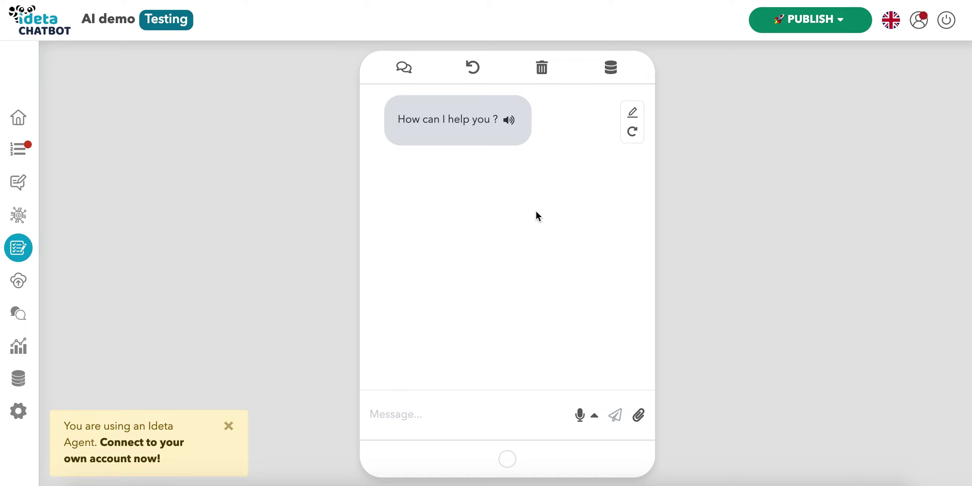
pyautogui.click(417, 409)
pyautogui.write('tell me a joke')
pyautogui.press('Return')
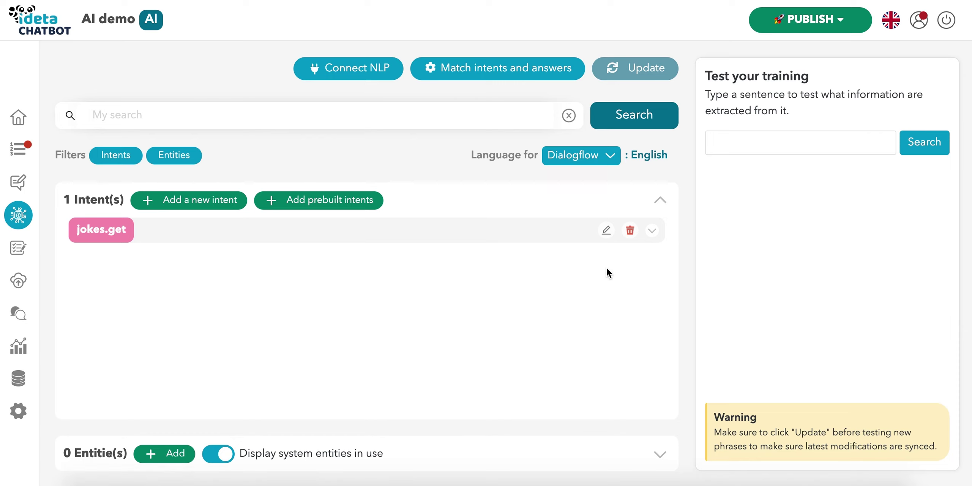
# Create an intent named 'pricing' and expand its empty example phrase list
pyautogui.click(217, 201)
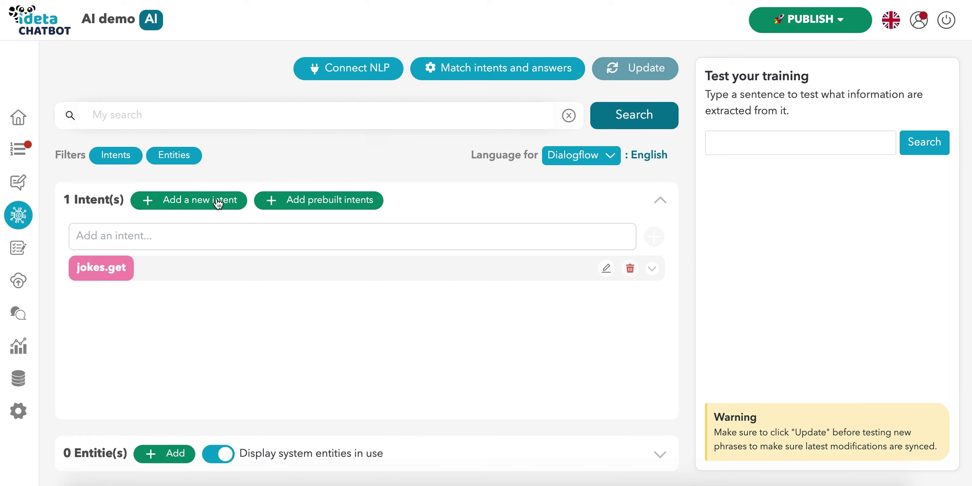
pyautogui.write('pricing')
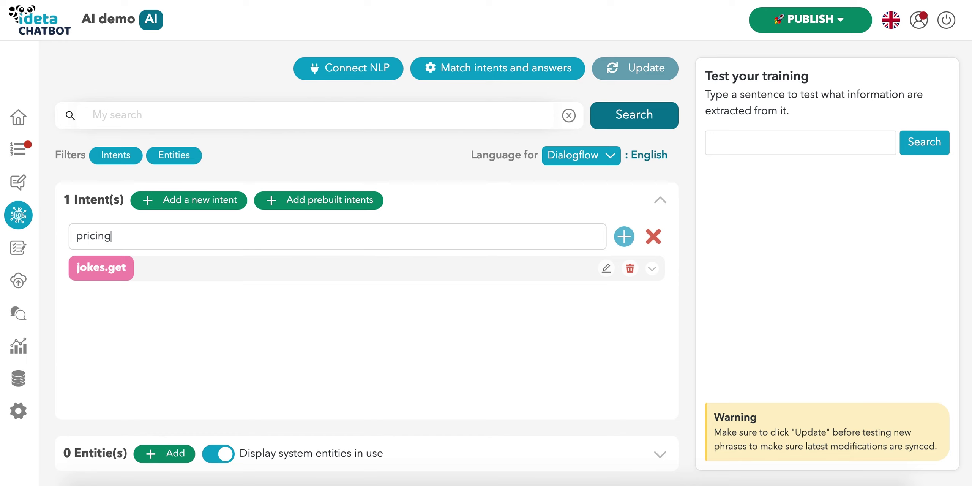
pyautogui.press('Return')
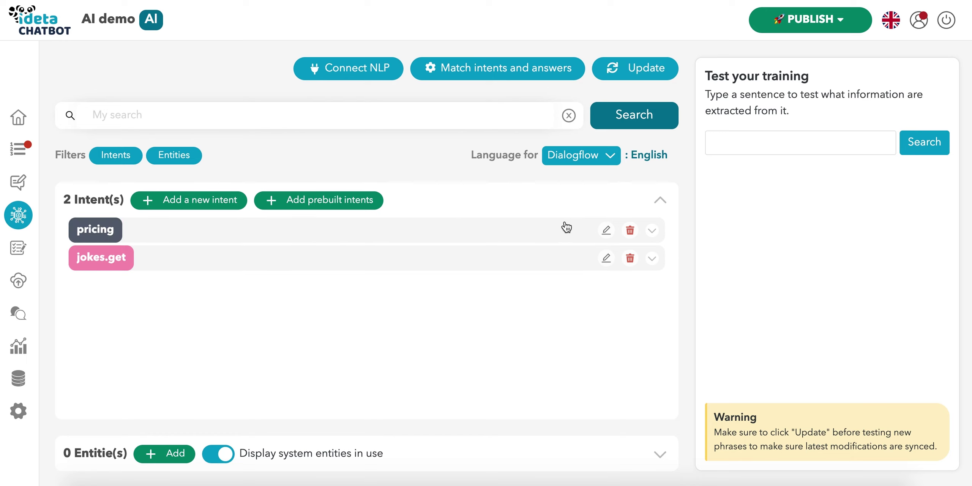
pyautogui.click(651, 230)
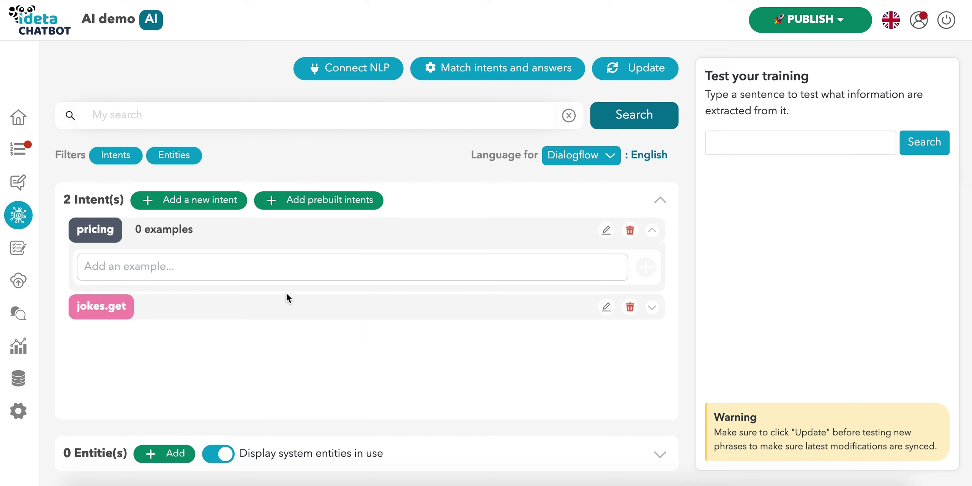
# Add 'what is your pricing ?', 'how much does it cost ?' and 'price please !' as pricing examples
pyautogui.click(241, 268)
pyautogui.write('what')
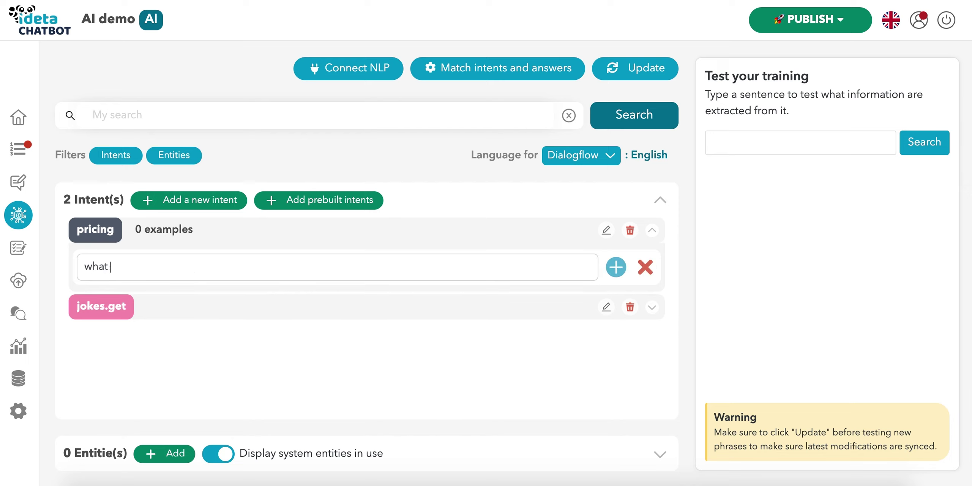
pyautogui.write(' is your ptricing ?')
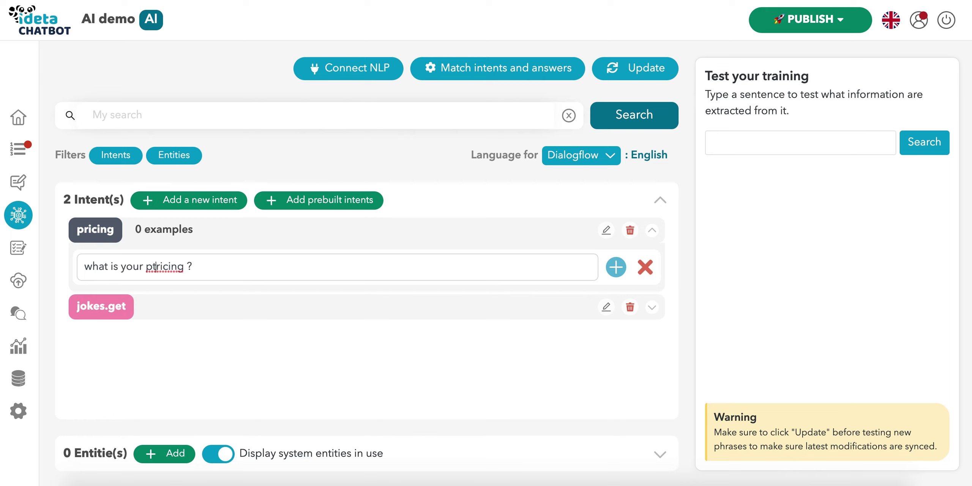
pyautogui.press('BackSpace')
pyautogui.press('Return')
pyautogui.write('how mu')
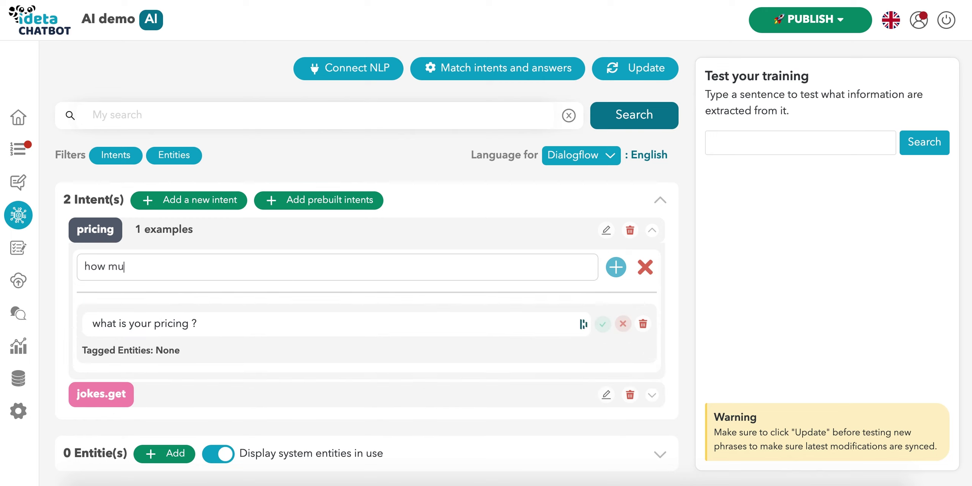
pyautogui.write('ch does it cost ?')
pyautogui.press('Return')
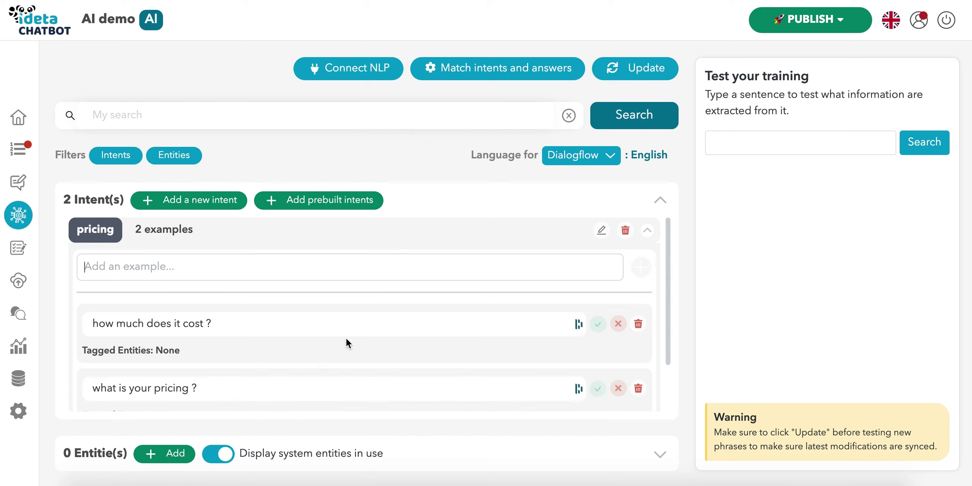
pyautogui.write('pr')
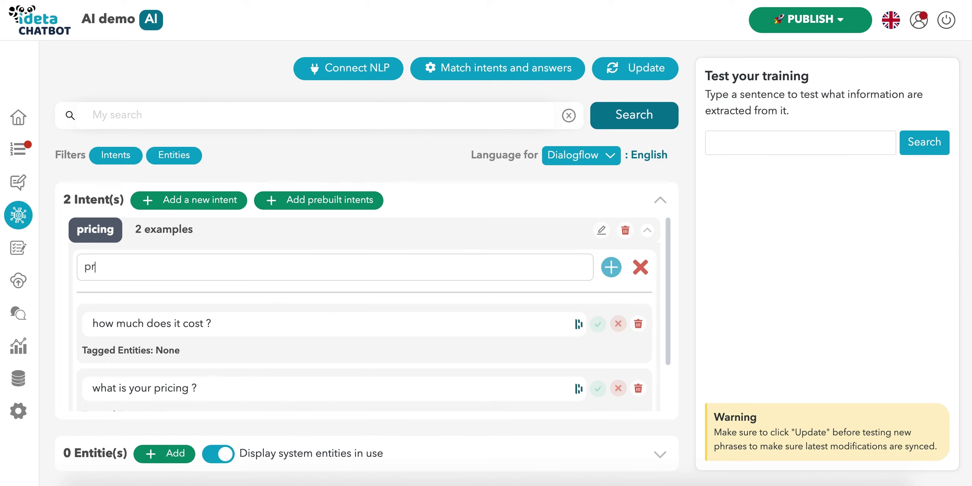
pyautogui.write('ice please !')
pyautogui.press('Return')
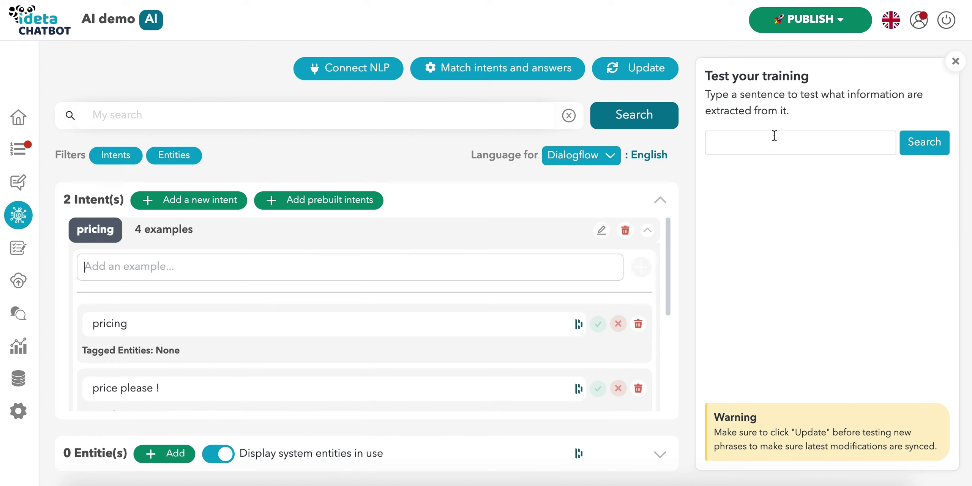
# Export the updated lexicons and verify a 'what is your price' test sentence matches the pricing intent
pyautogui.click(646, 70)
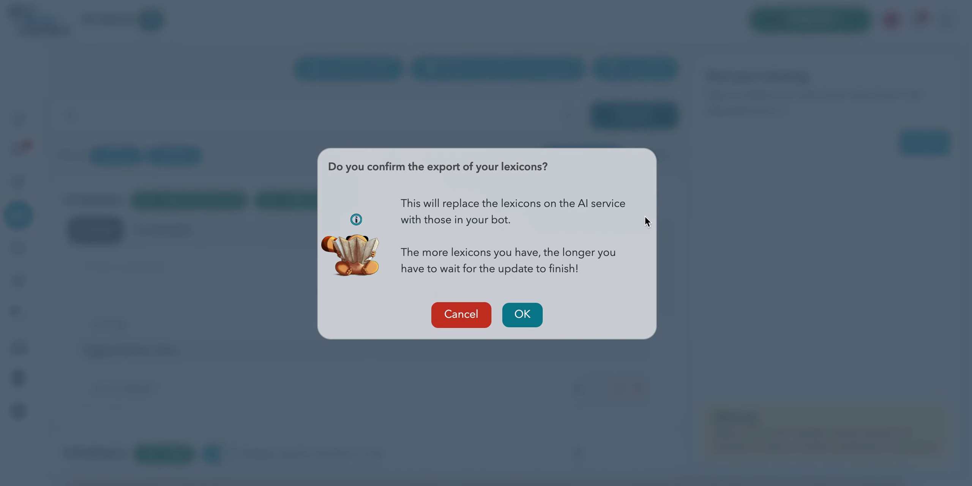
pyautogui.click(528, 318)
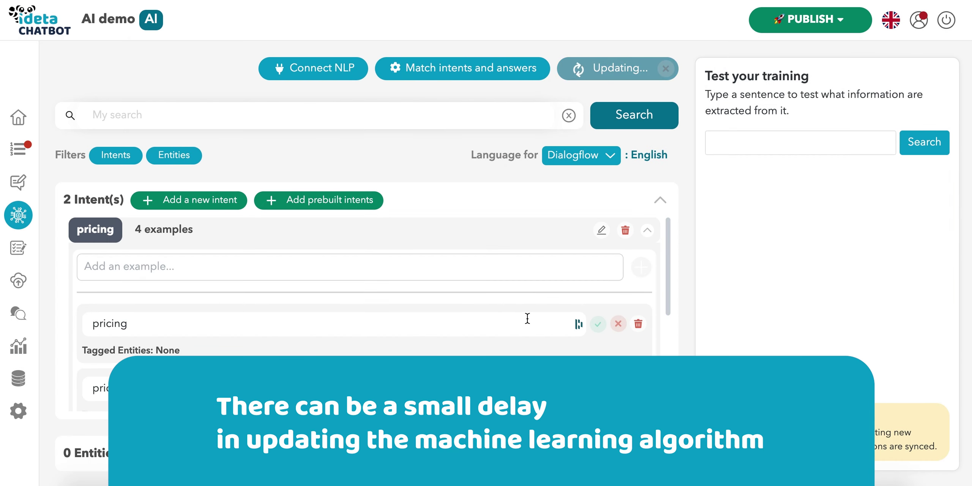
pyautogui.click(763, 140)
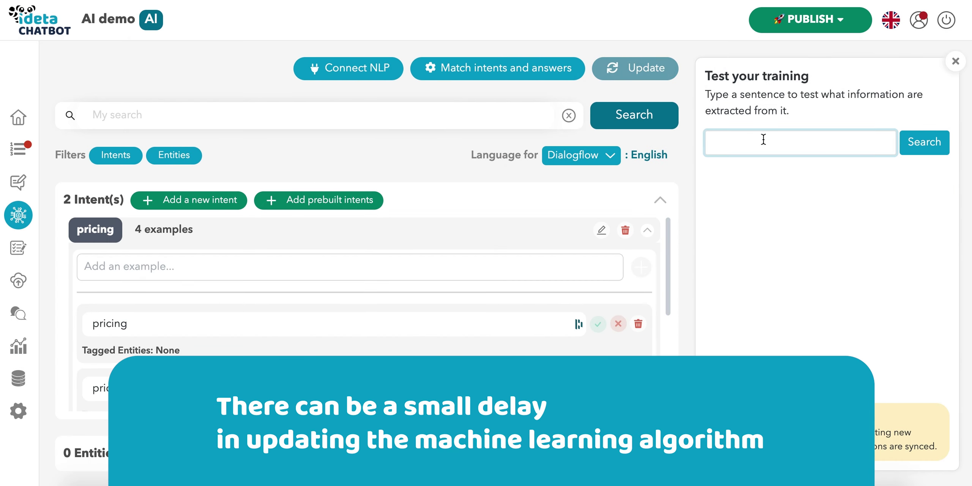
pyautogui.write('what is ypu')
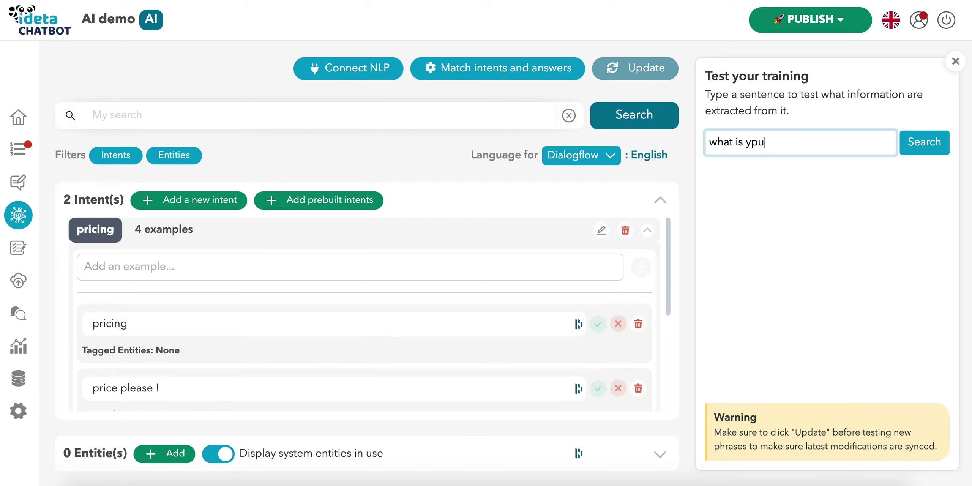
pyautogui.write('r pricin')
pyautogui.scroll(-5, 466, 336)
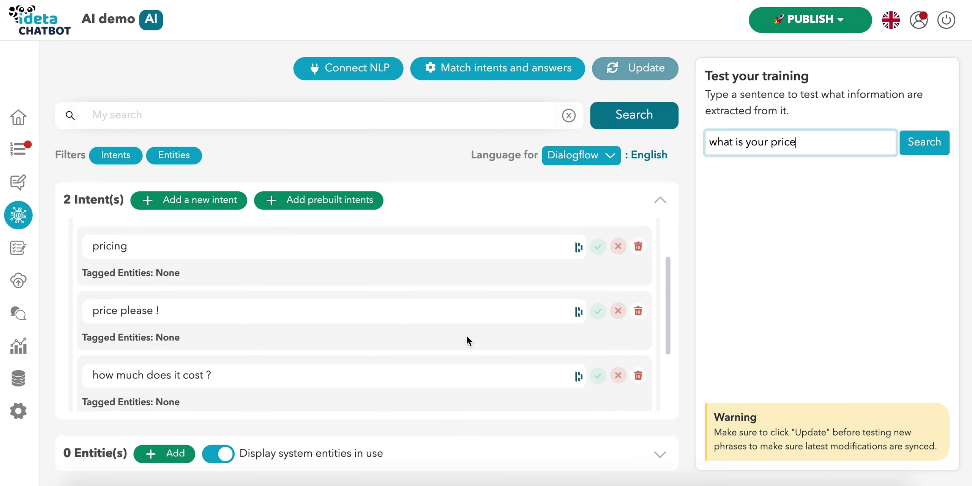
pyautogui.scroll(5, 182, 283)
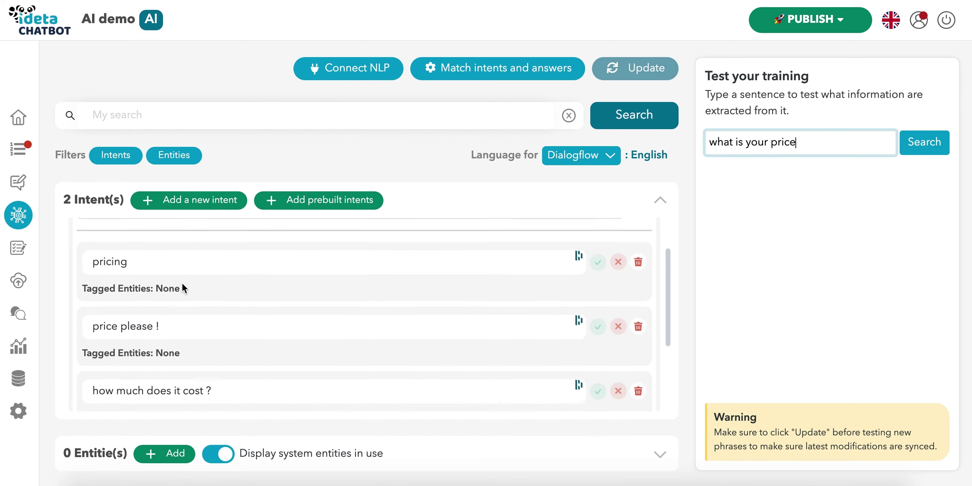
pyautogui.scroll(-5, 182, 283)
pyautogui.scroll(5, 183, 283)
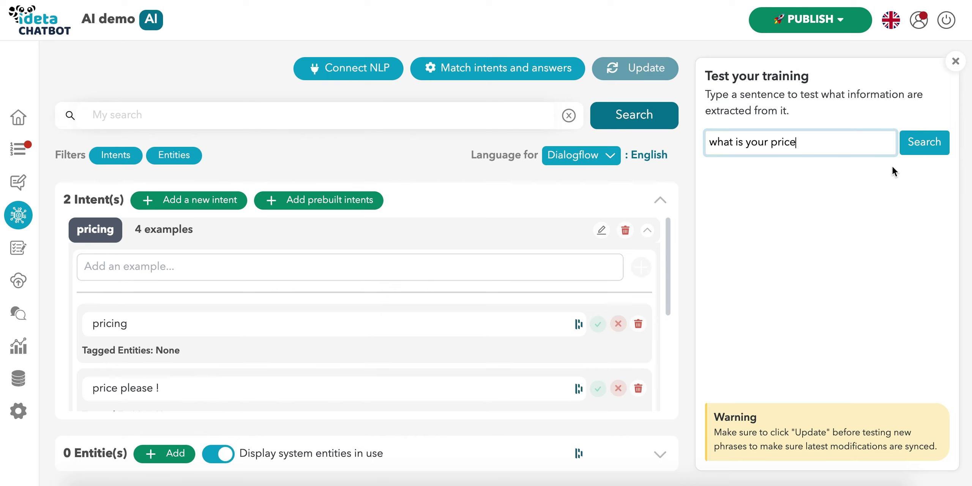
pyautogui.click(929, 154)
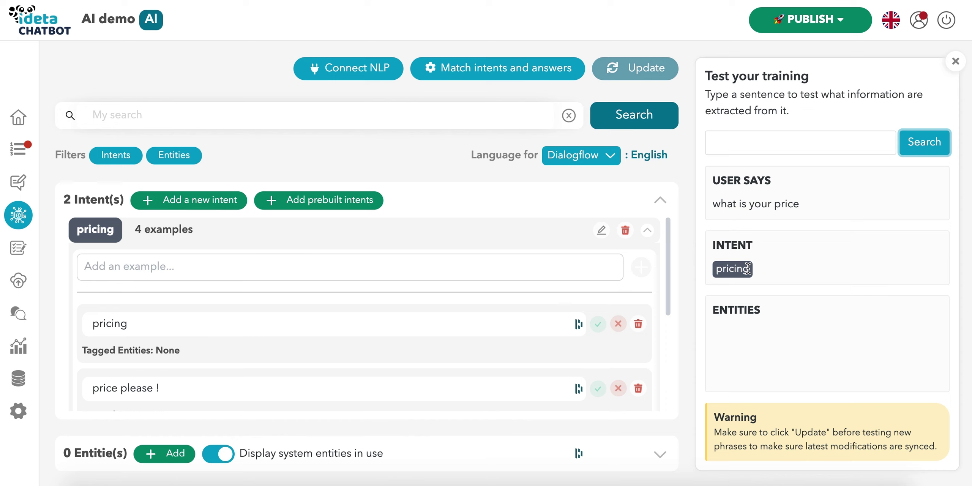
pyautogui.click(528, 68)
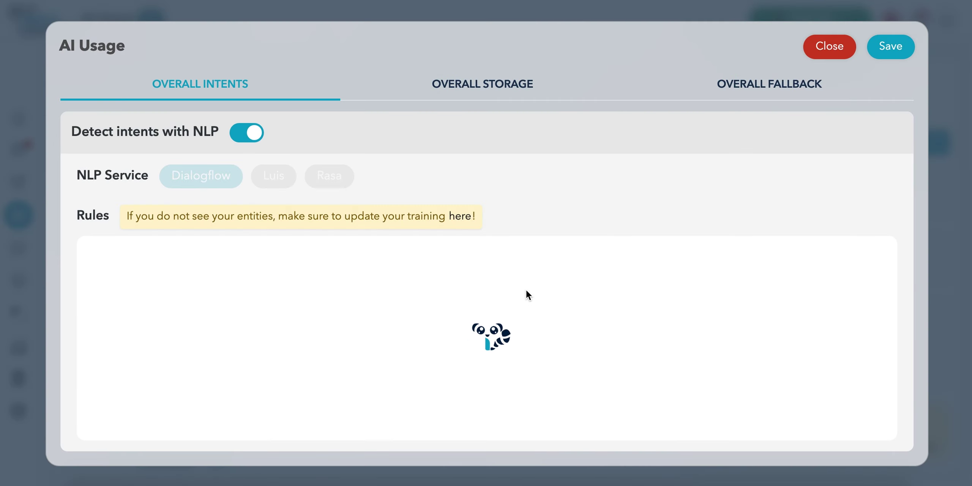
# Add a rule sending the pricing intent to a newly created text bubble named Pricing
pyautogui.click(480, 312)
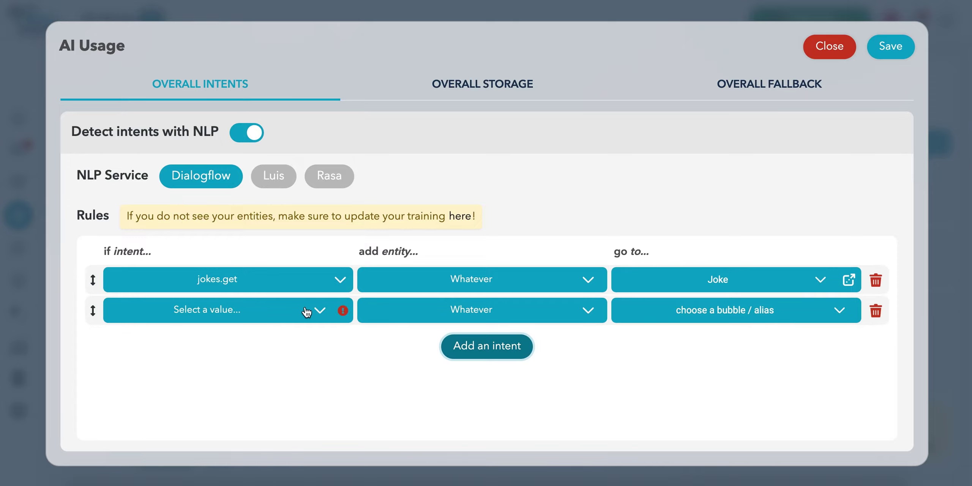
pyautogui.click(266, 311)
pyautogui.click(220, 375)
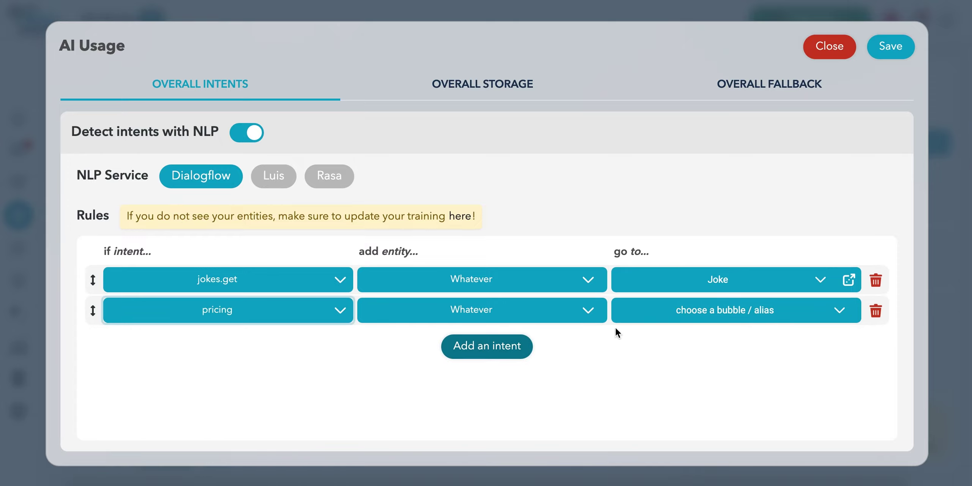
pyautogui.click(703, 312)
pyautogui.click(343, 170)
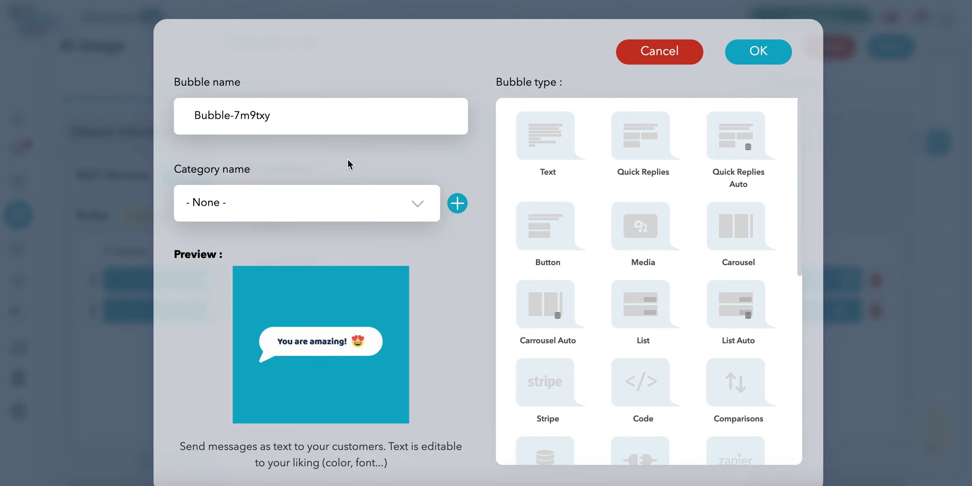
pyautogui.write('Pricing')
pyautogui.click(538, 143)
pyautogui.click(773, 62)
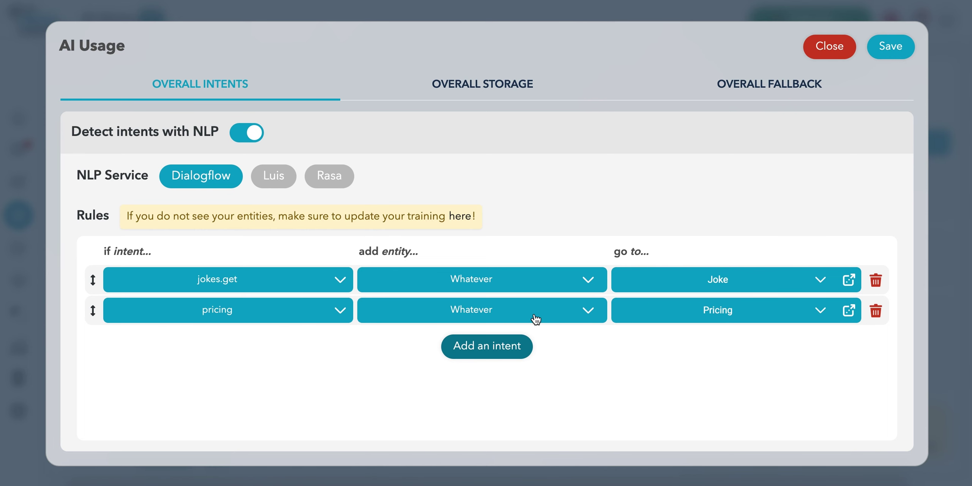
# Save the intent-to-answer rules and send 'what about pricing ?' to the test chatbot
pyautogui.click(896, 45)
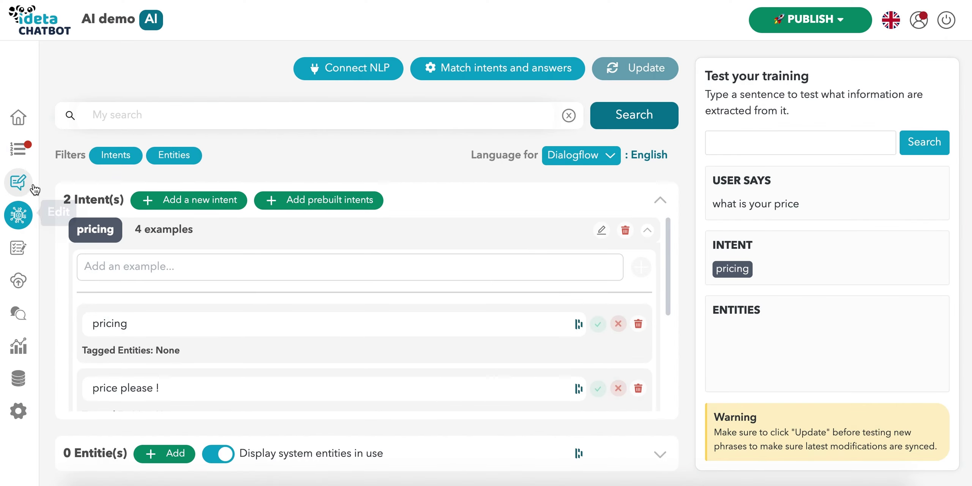
pyautogui.click(18, 247)
pyautogui.write('what about pr')
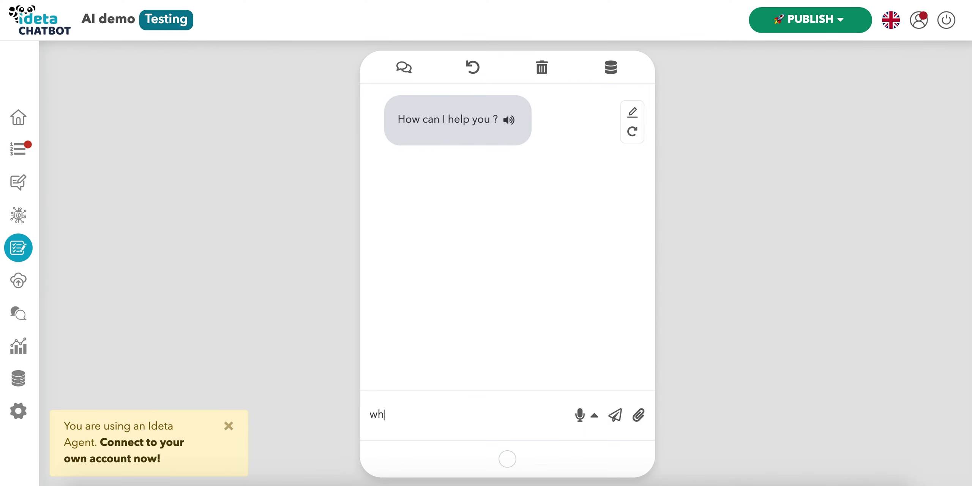
pyautogui.write('icing ?')
pyautogui.press('Return')
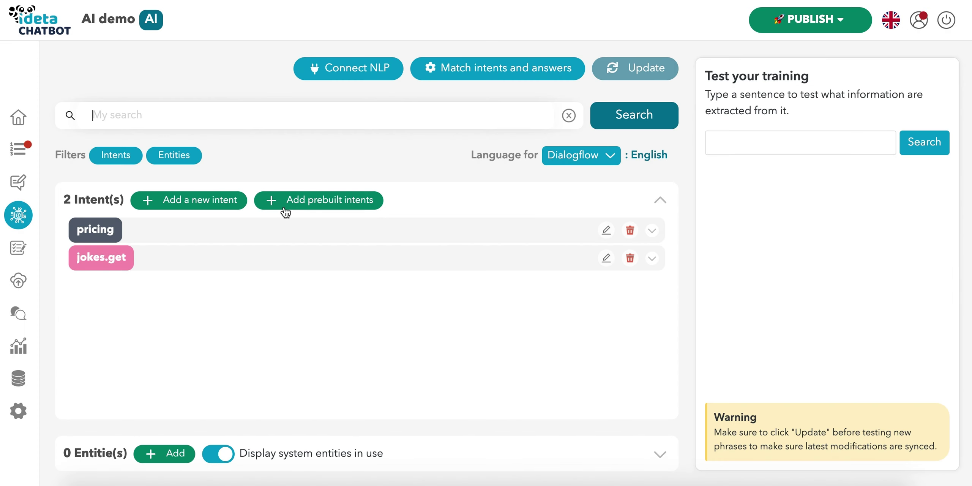
# Browse the prebuilt English intent collections such as Small Talk, Date and Tourism
pyautogui.click(296, 207)
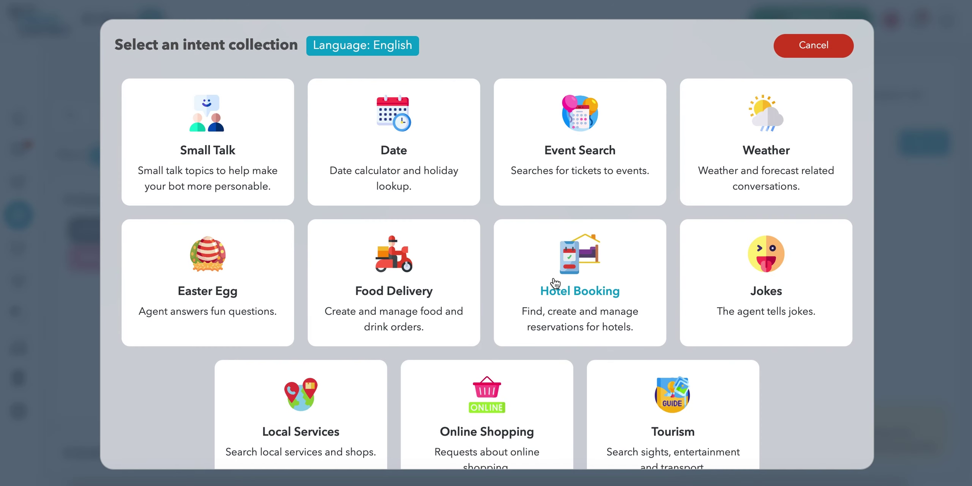
pyautogui.scroll(-1, 734, 345)
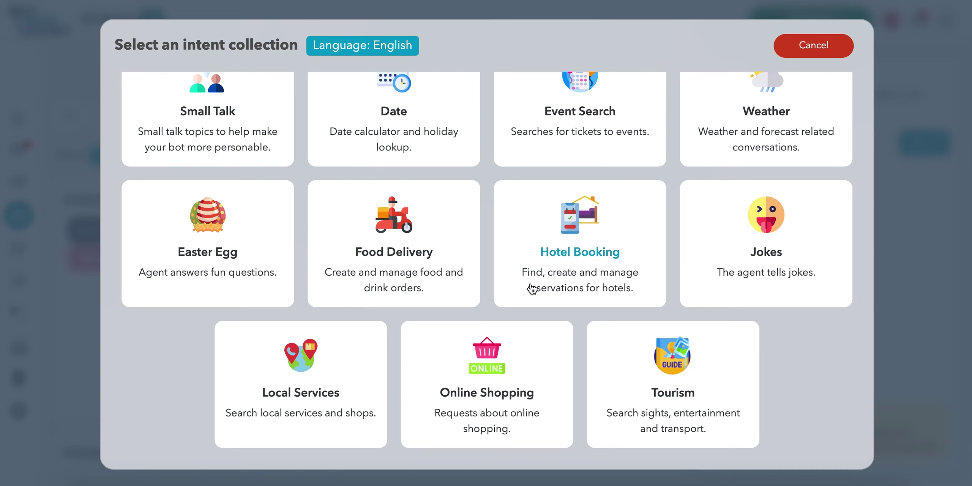
pyautogui.scroll(1, 532, 281)
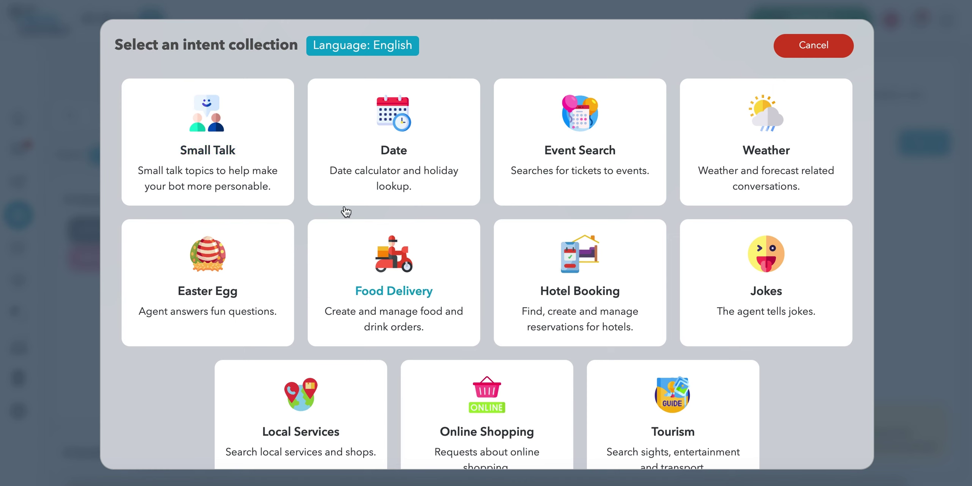